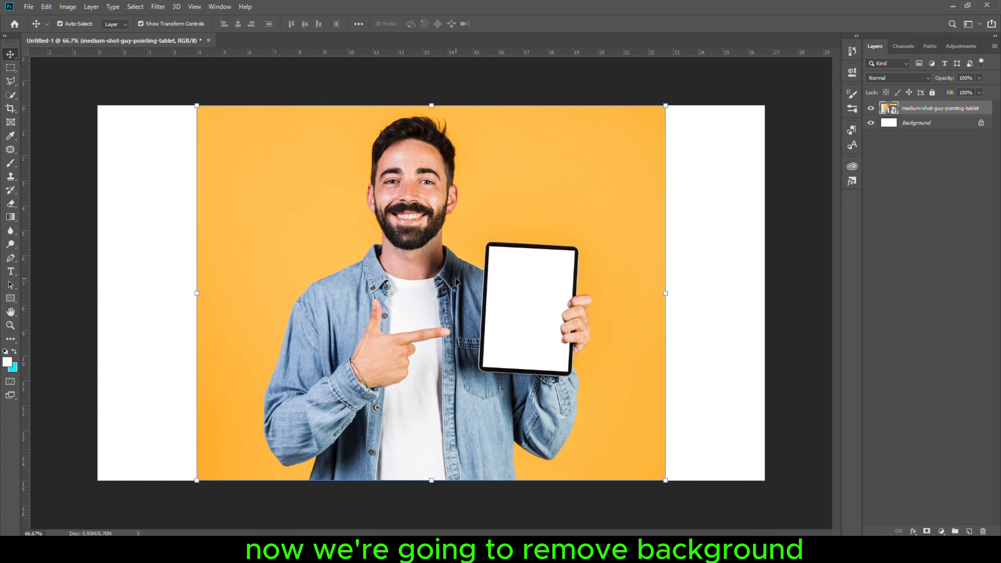
- Select the Pen tool in Path mode and trace a path up the man's left arm and shoulder from the bottom
click(10, 262)
click(66, 24)
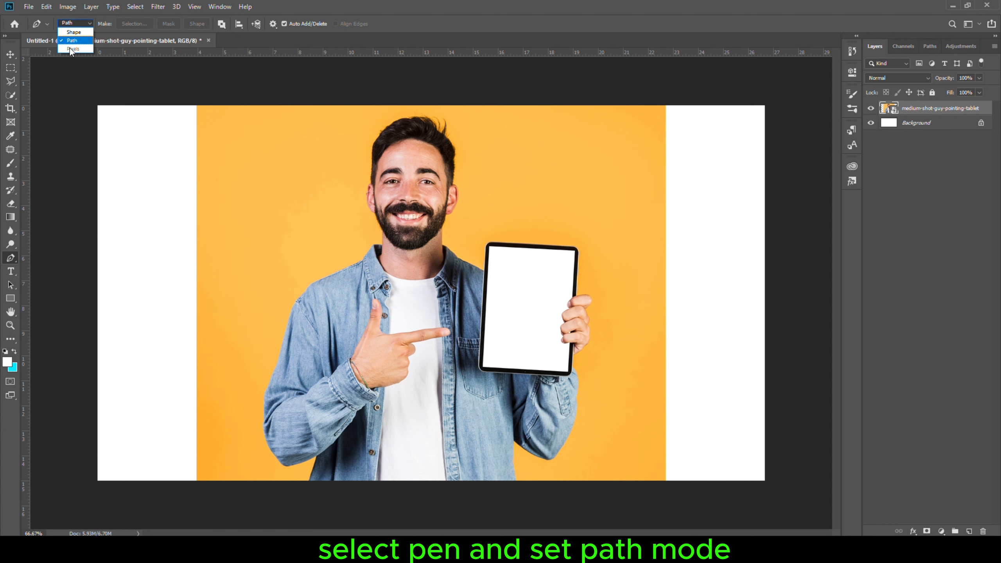
click(72, 40)
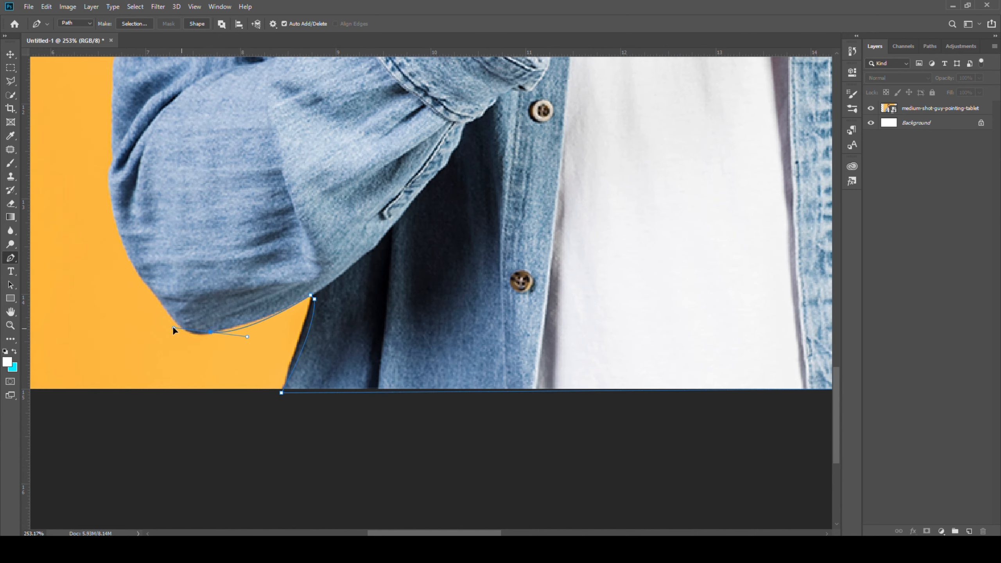
drag(100, 133, 99, 106)
alt+click(108, 180)
click(113, 161)
click(113, 105)
drag(113, 94, 69, 411)
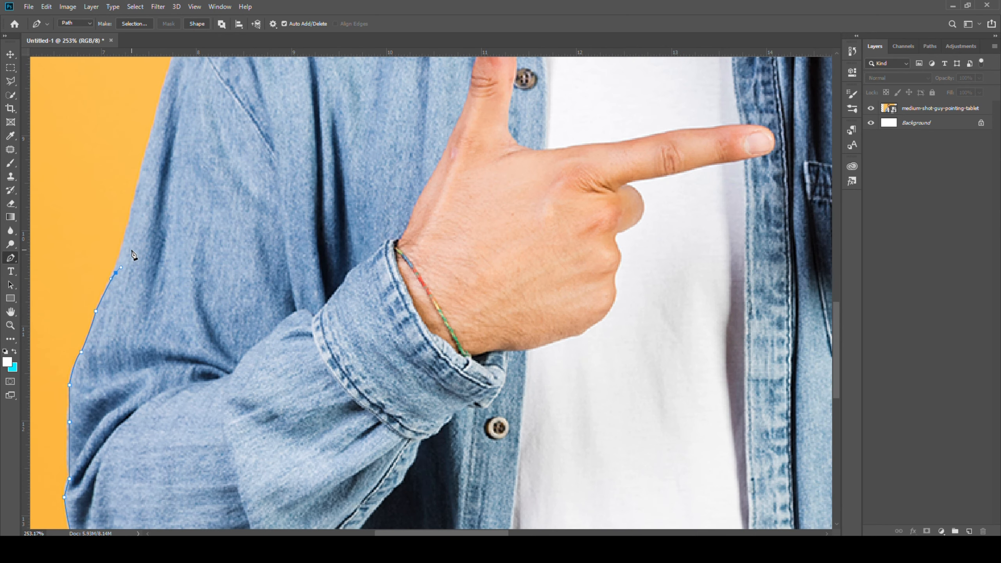
click(135, 196)
drag(134, 196, 80, 412)
click(94, 362)
click(102, 328)
drag(116, 285, 117, 283)
drag(125, 260, 129, 255)
click(230, 156)
drag(231, 156, 180, 253)
click(252, 218)
click(304, 197)
scroll(324, 194, up, 3)
click(355, 177)
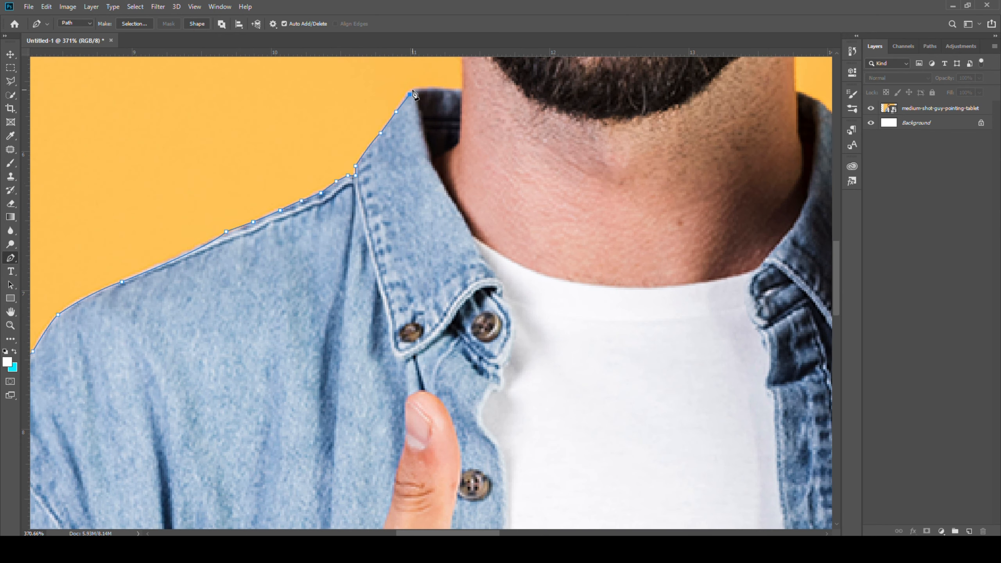
- Continue the path around the man's hair, ears and beard, keeping outside the hairy areas
click(475, 291)
drag(421, 195, 414, 176)
drag(405, 124, 410, 69)
drag(416, 77, 362, 239)
click(372, 228)
drag(370, 174, 333, 351)
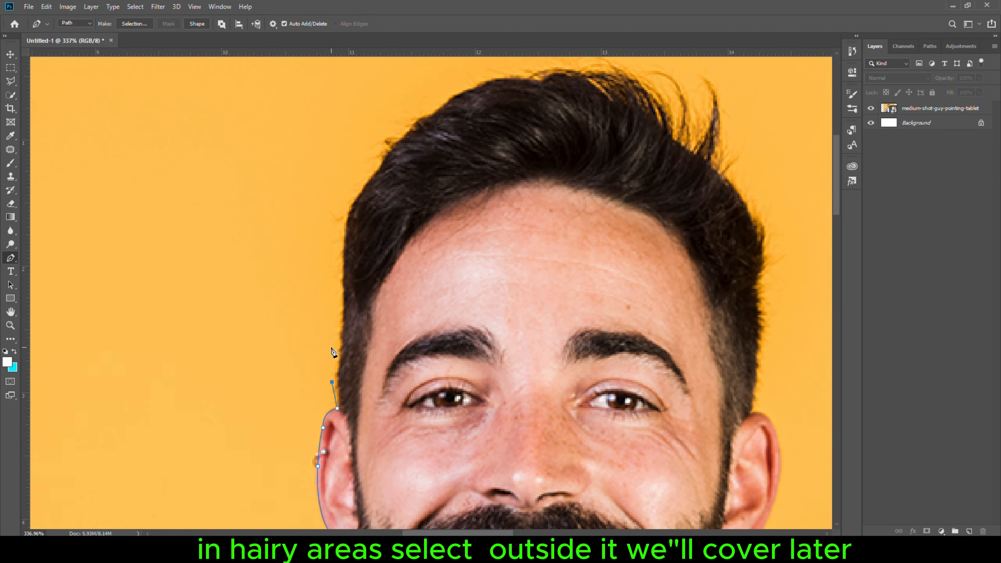
click(493, 332)
click(482, 98)
drag(506, 180, 492, 271)
alt+click(506, 179)
click(448, 279)
click(506, 362)
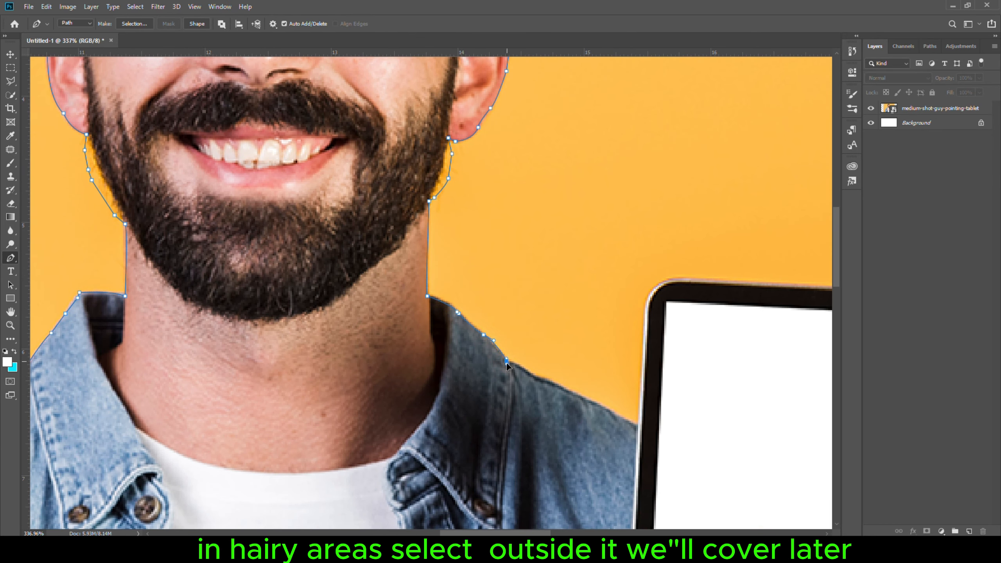
- Continue the path around the tablet, hand and right arm and close it along the bottom edge
click(637, 427)
drag(638, 427, 449, 427)
click(568, 314)
click(621, 269)
drag(618, 299, 630, 323)
alt+click(618, 299)
click(628, 346)
mouse_move(608, 466)
mouse_down()
mouse_move(587, 330)
mouse_move(547, 433)
mouse_up()
click(530, 321)
click(494, 389)
click(465, 426)
click(331, 166)
drag(330, 181, 331, 186)
key(ctrl+0)
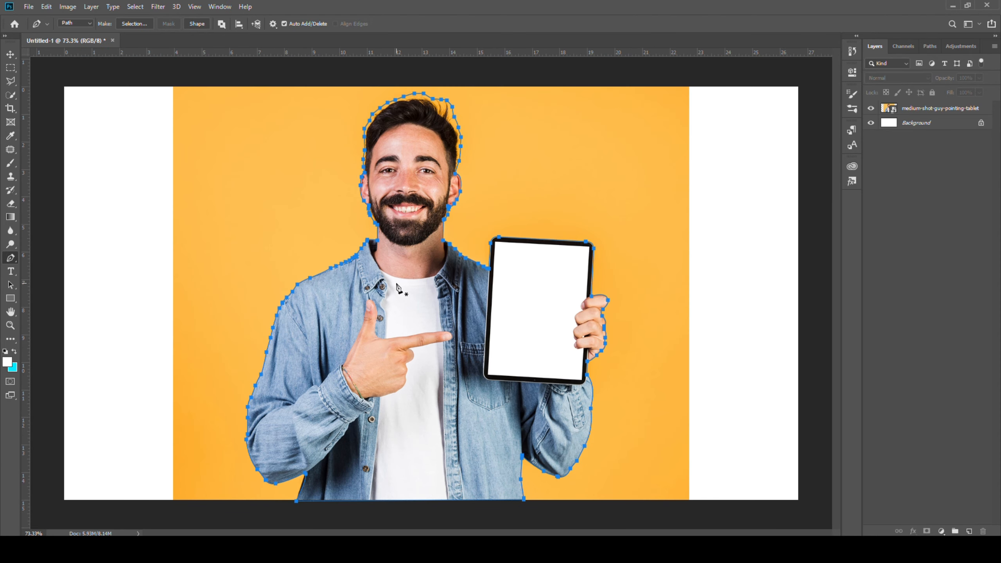
- Convert the path into a selection with a feather radius of 0 pixels
right_click(398, 286)
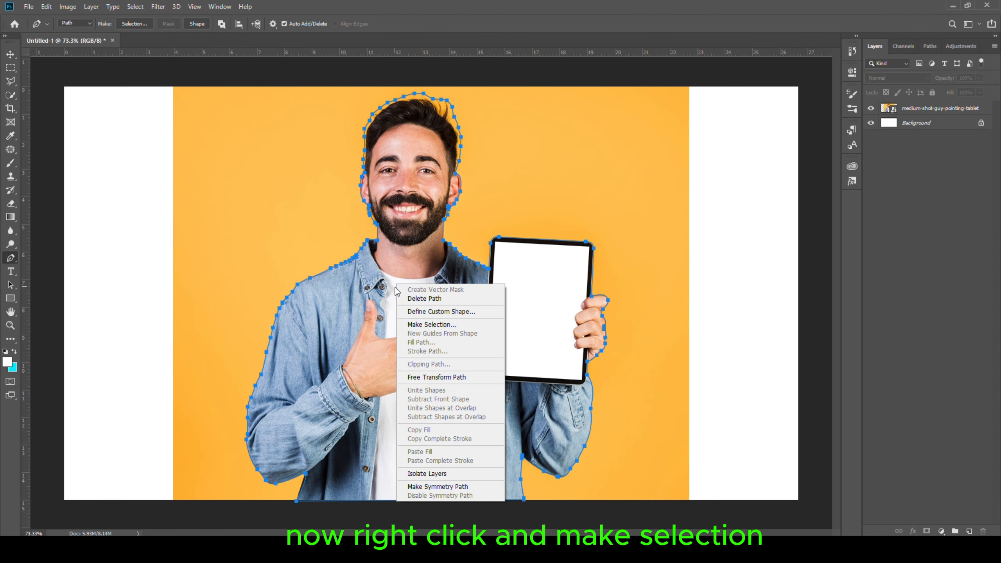
click(430, 324)
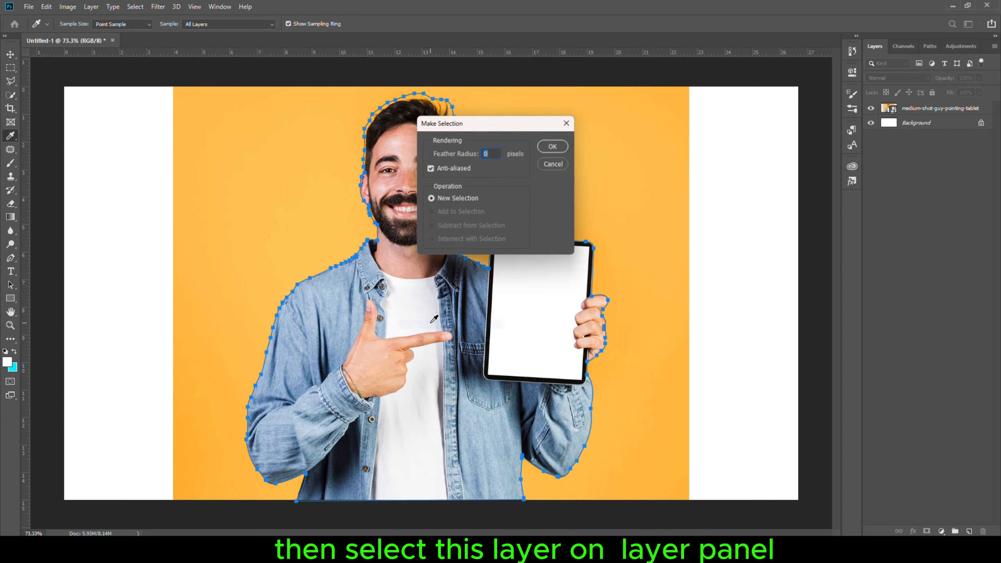
click(549, 149)
- Select the photo layer and open Select and Mask from the Quick Selection tool
key(w)
click(927, 111)
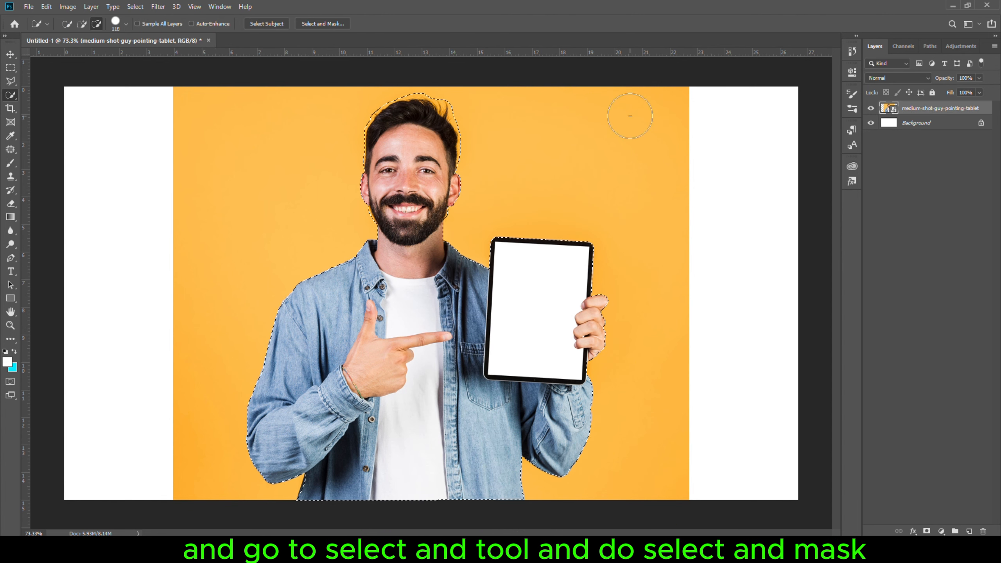
click(322, 24)
scroll(377, 182, up, 6)
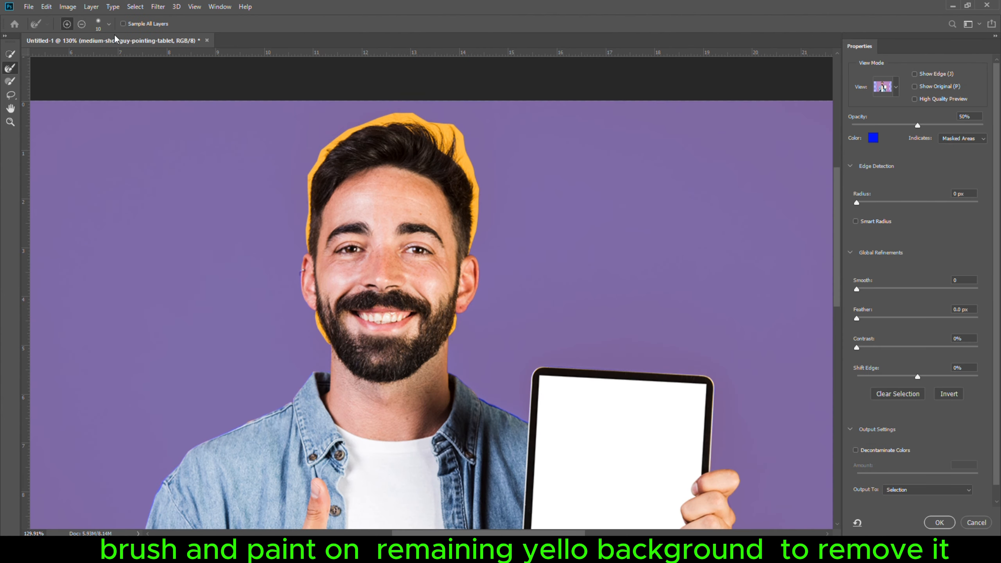
- Brush away the leftover yellow background around the hair, shoulder and tablet edges
click(109, 25)
click(241, 32)
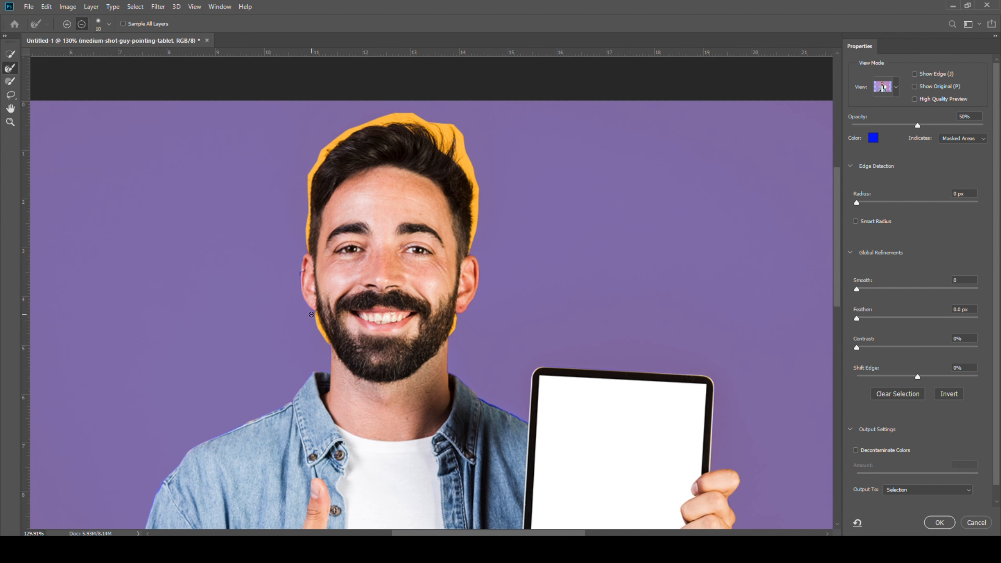
scroll(325, 341, up, 12)
drag(336, 353, 296, 257)
drag(715, 341, 736, 256)
drag(727, 207, 530, 561)
drag(588, 418, 600, 351)
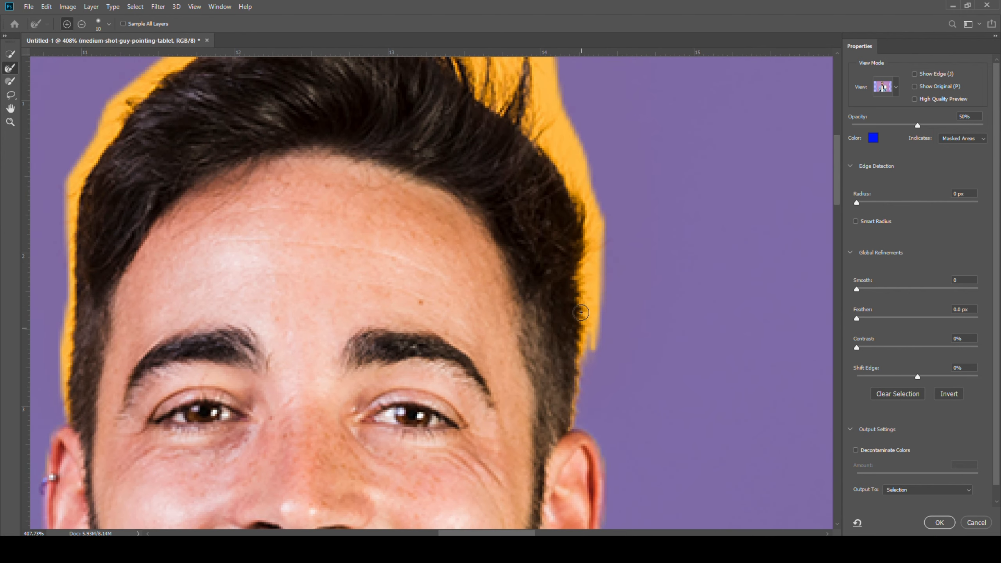
drag(571, 244, 603, 244)
mouse_move(595, 311)
mouse_down()
mouse_move(542, 63)
mouse_move(582, 464)
mouse_up()
drag(507, 276, 256, 186)
mouse_move(198, 210)
mouse_down()
mouse_move(424, 167)
mouse_move(270, 495)
mouse_up()
drag(268, 402, 313, 168)
drag(331, 126, 322, 268)
drag(299, 493, 430, 104)
drag(106, 522, 457, 302)
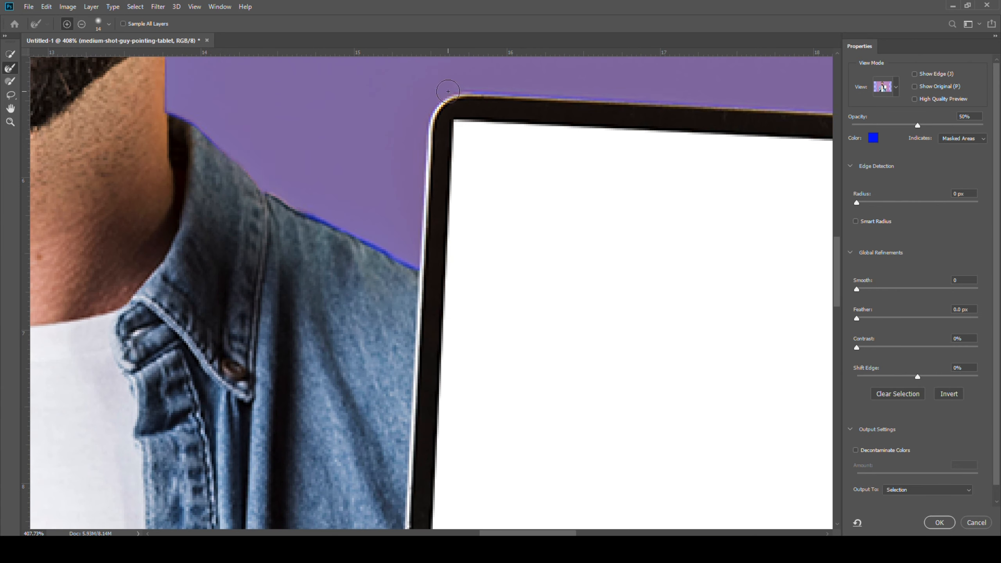
- Output the refined selection to a New Layer with Layer Mask
key(ctrl+0)
click(932, 493)
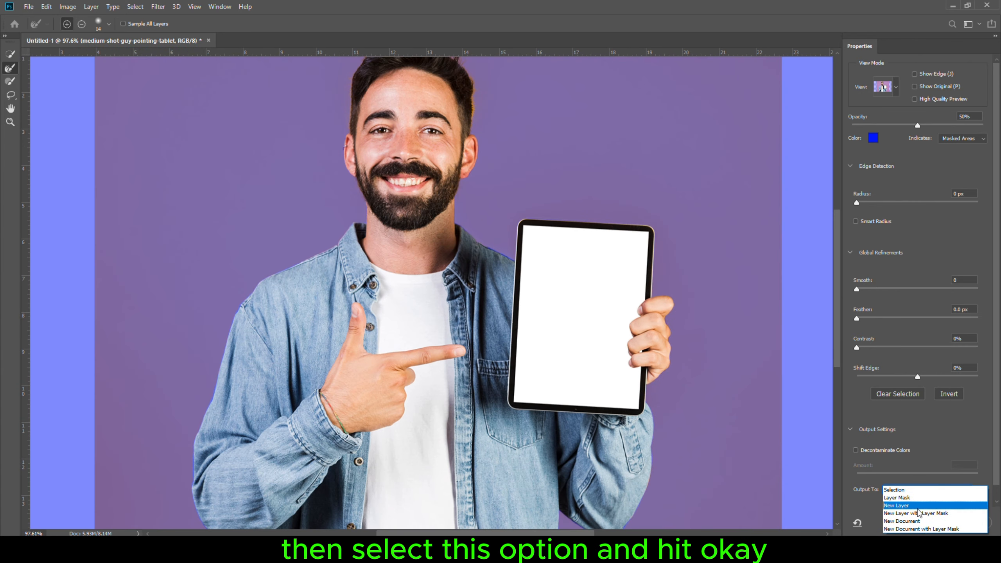
click(921, 508)
click(928, 522)
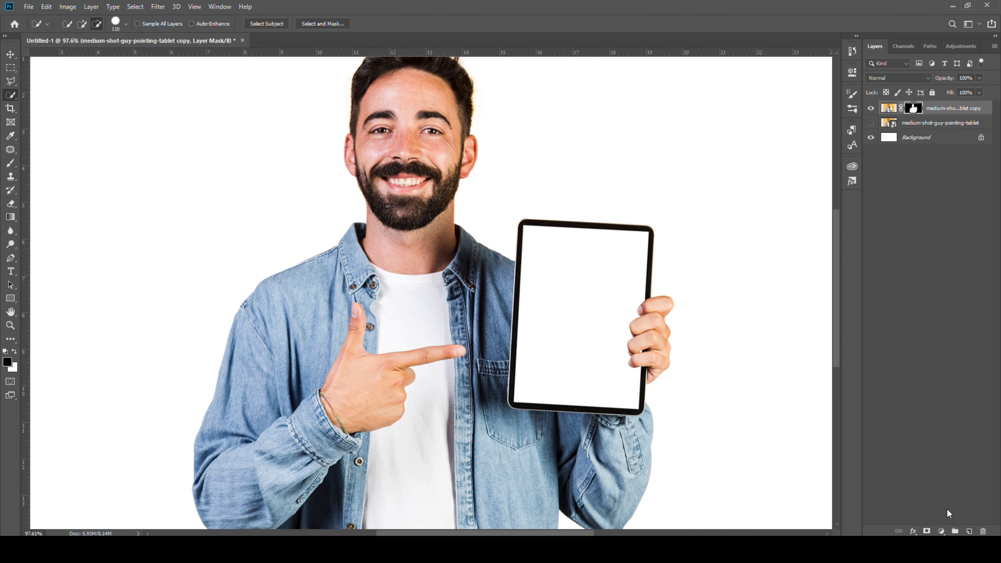
- Duplicate the masked layer and hide the first masked layer
key(ctrl+j)
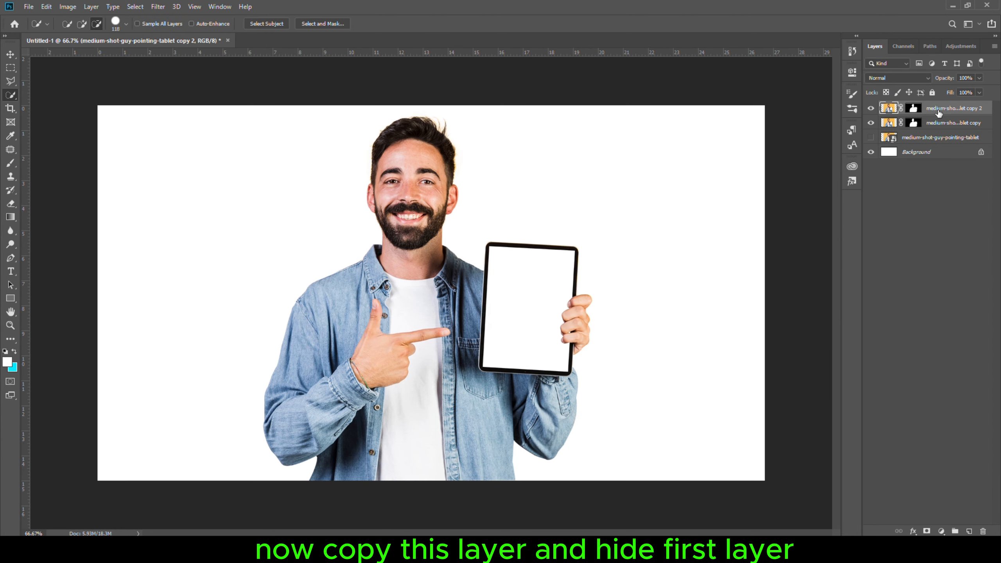
click(870, 124)
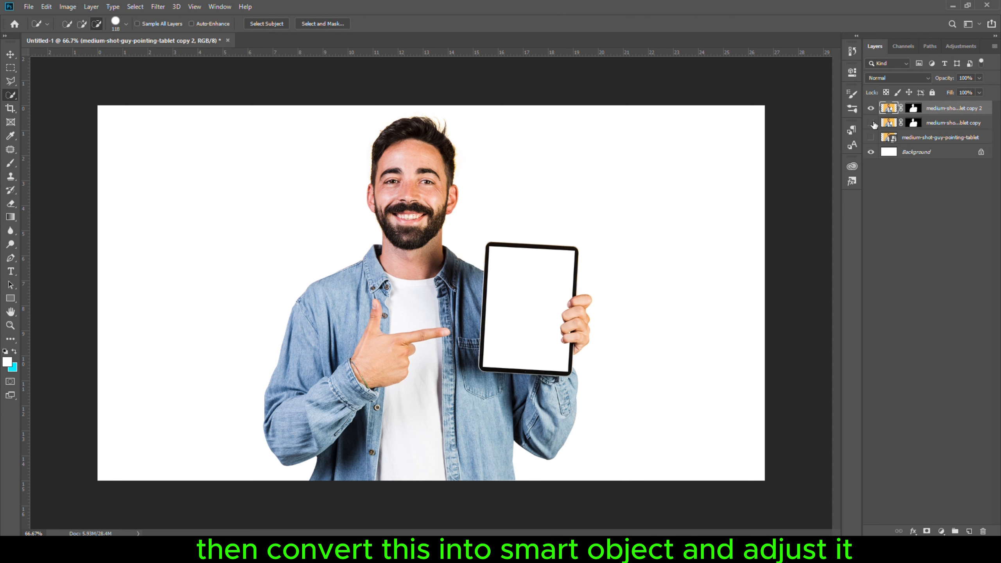
- Convert the duplicate layer to a smart object and move it down within the canvas
right_click(939, 110)
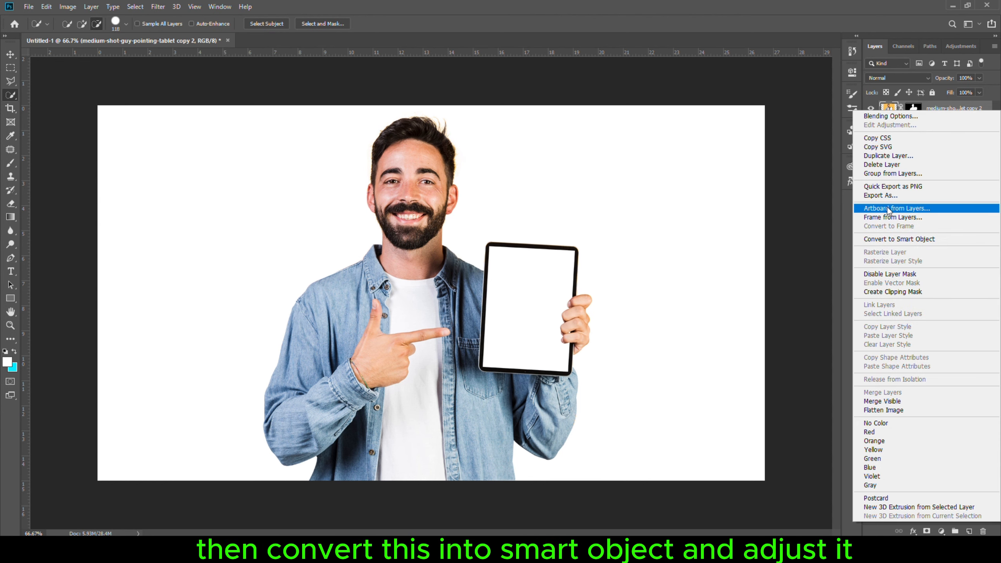
click(897, 239)
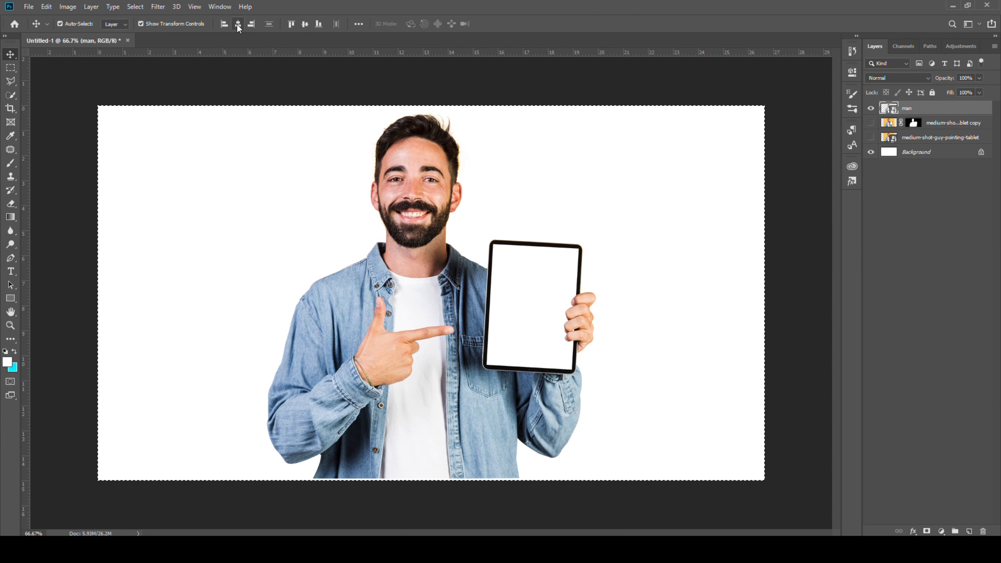
drag(426, 233, 431, 290)
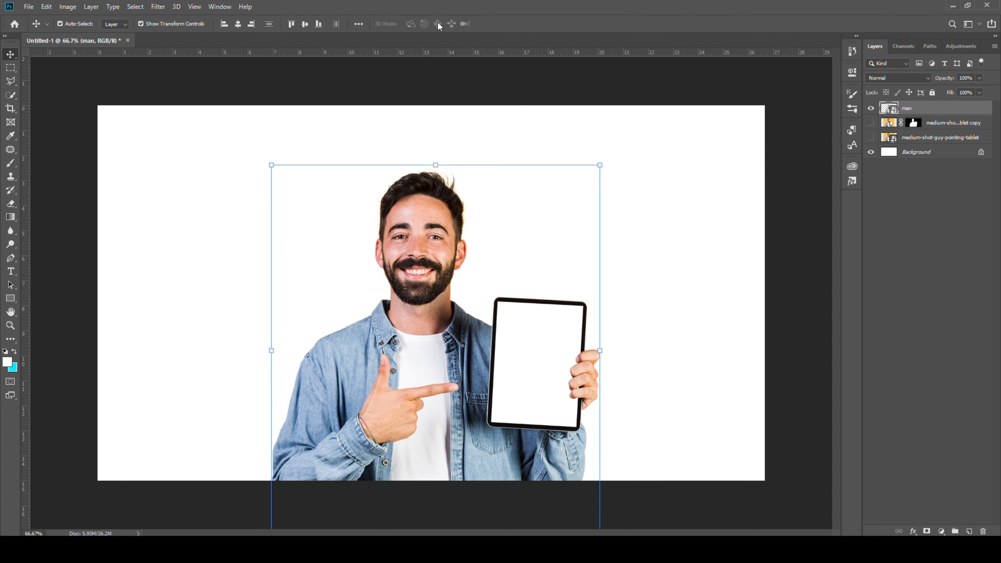
click(338, 155)
scroll(420, 276, up, 6)
scroll(441, 269, down, 4)
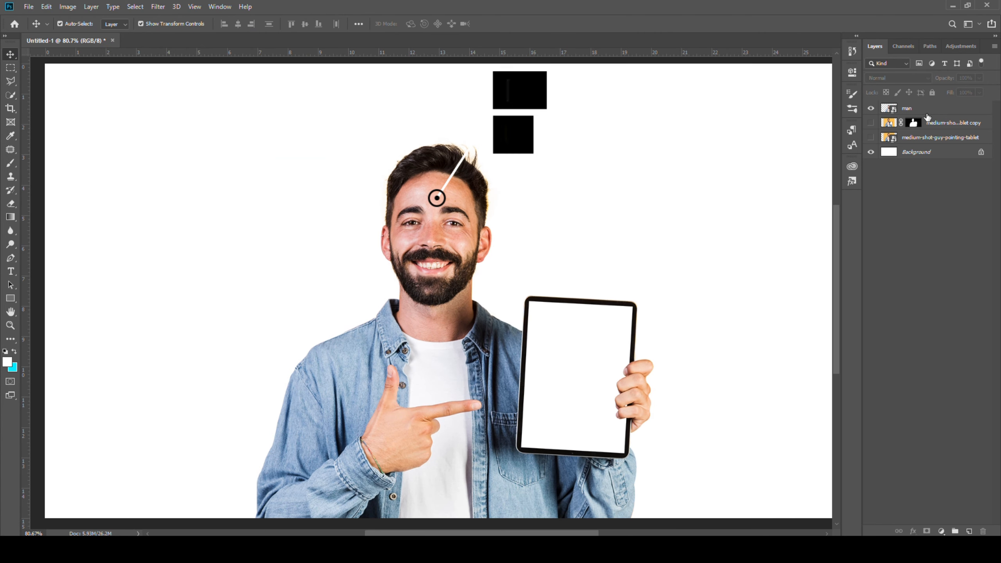
- Duplicate the man smart object layer and clip the copy to the layer below
click(926, 114)
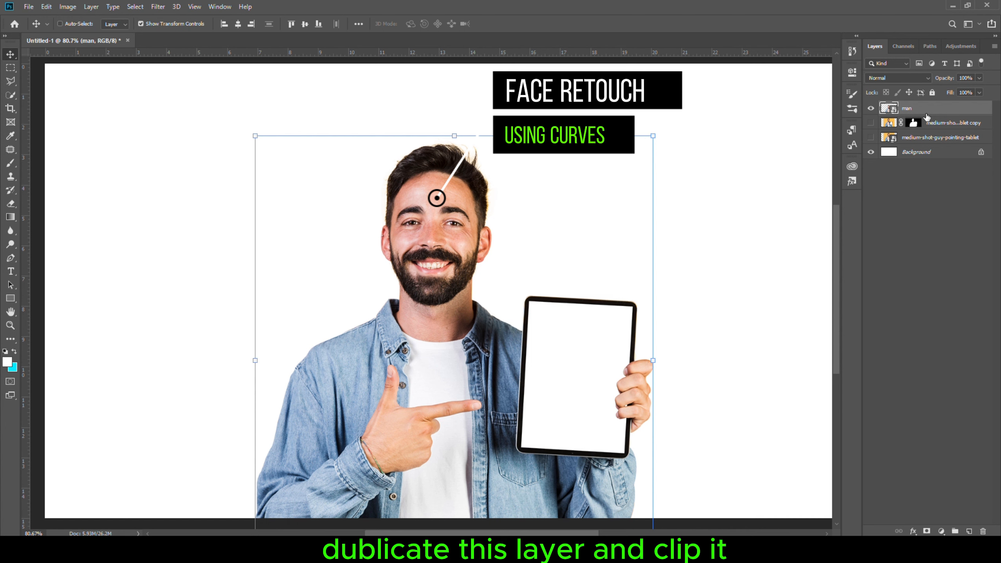
key(ctrl+j)
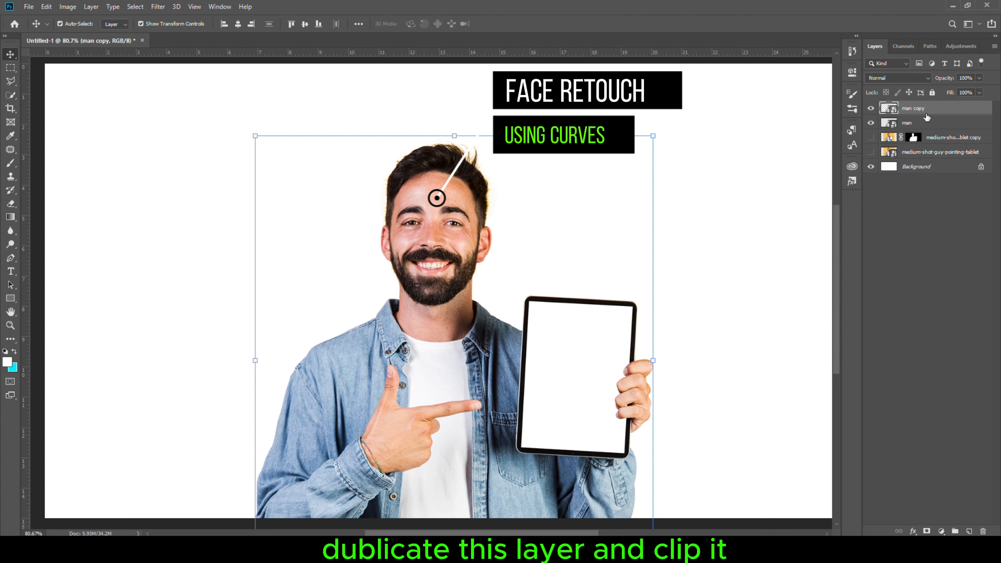
alt+click(893, 114)
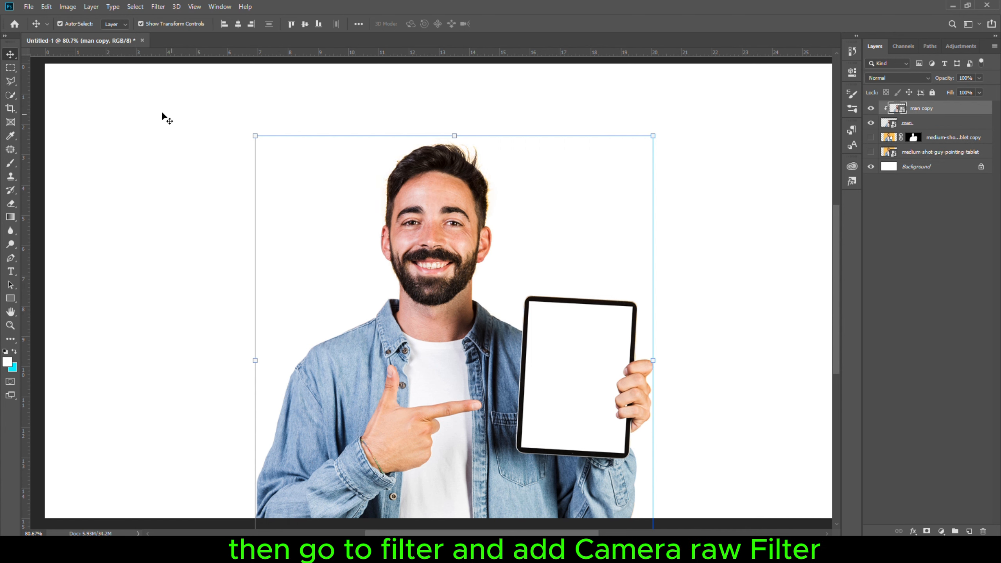
- Apply a Camera Raw Filter to the copy with noise reduction Luminance set to 53
click(158, 6)
click(174, 66)
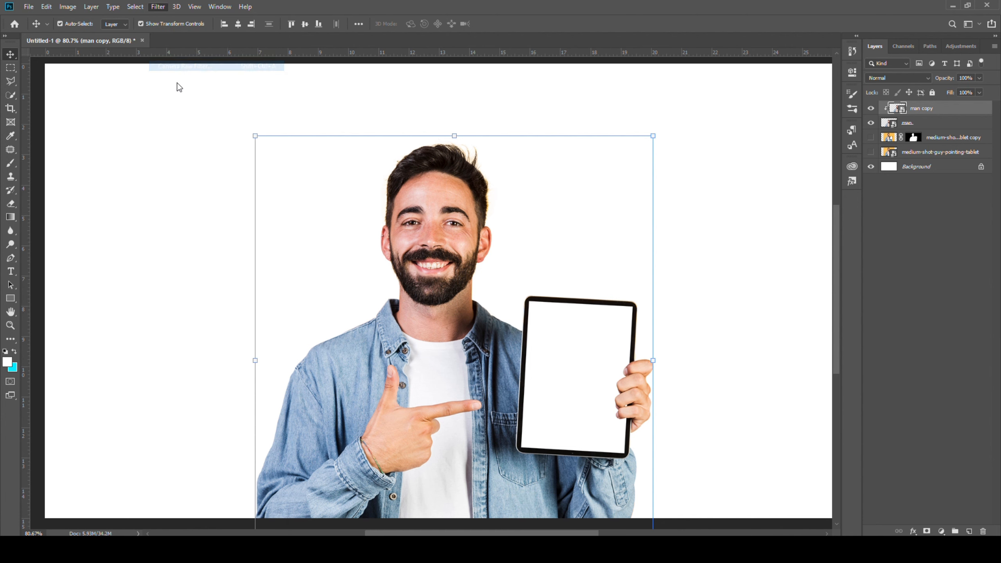
scroll(371, 213, up, 4)
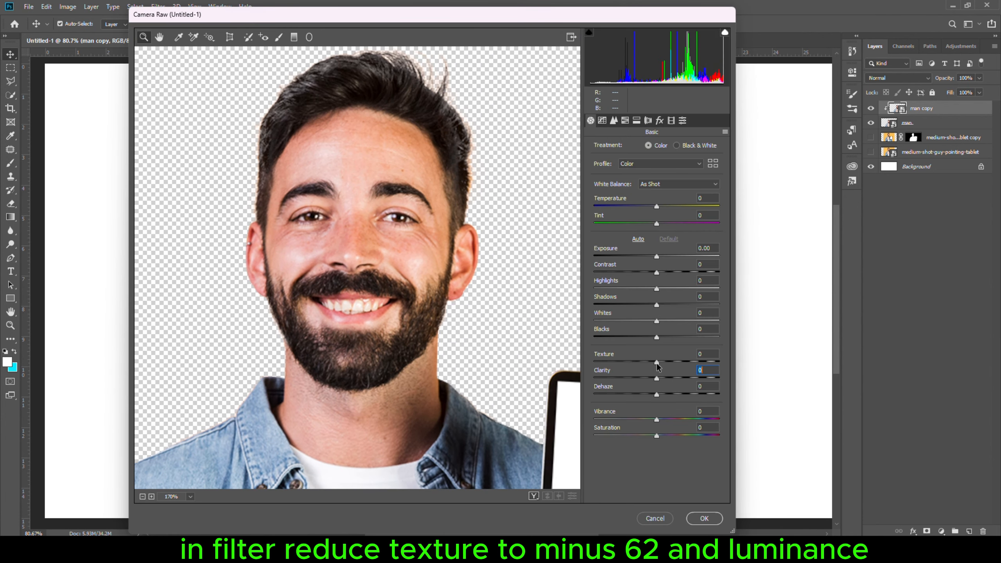
click(603, 121)
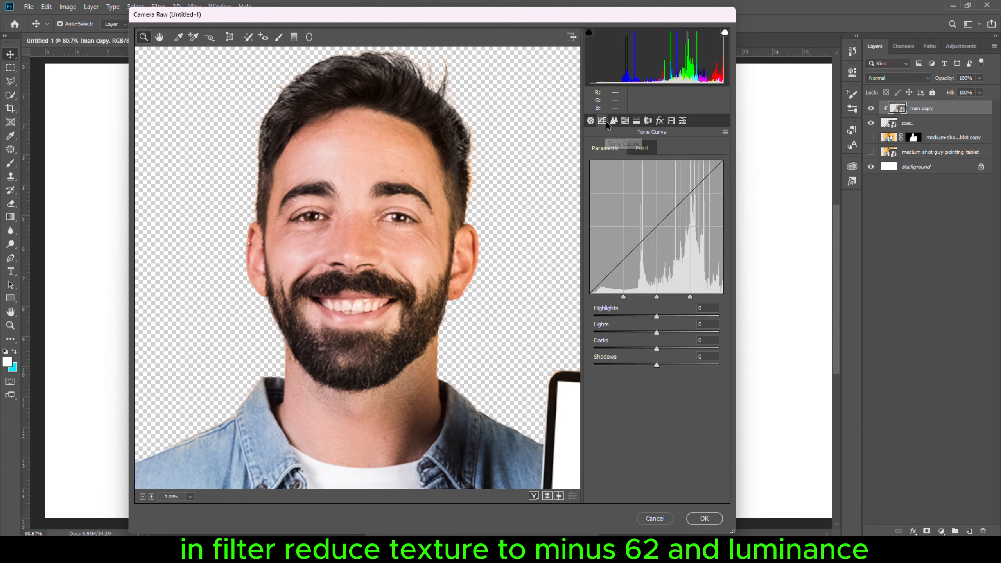
click(614, 121)
drag(595, 250, 612, 250)
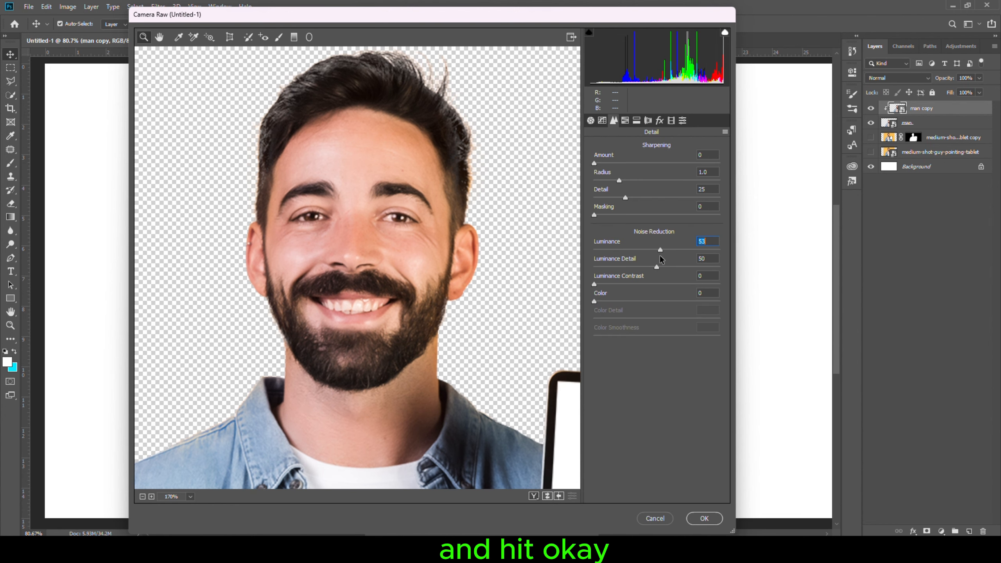
click(705, 518)
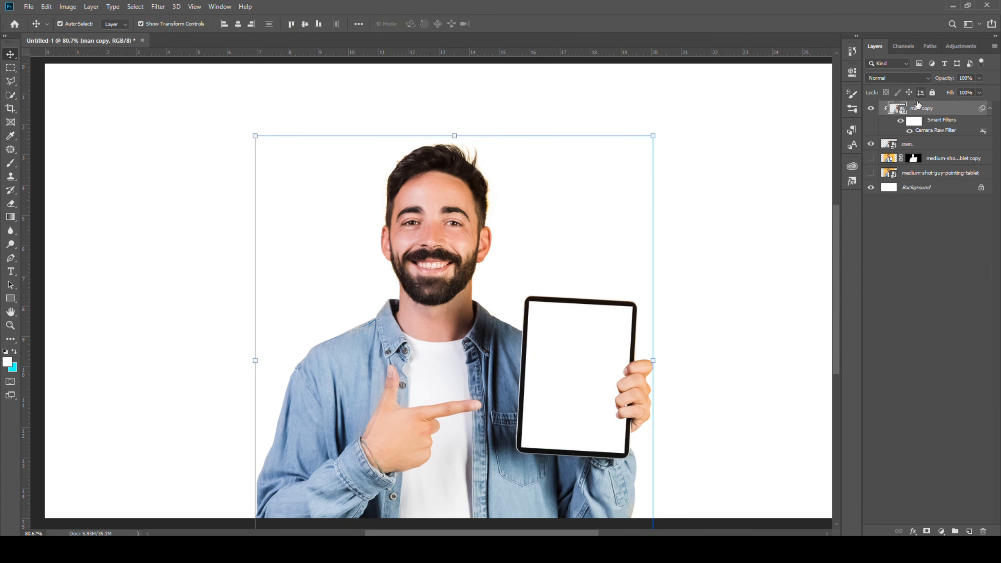
- Add a layer mask to the filtered copy and invert it to black
click(925, 530)
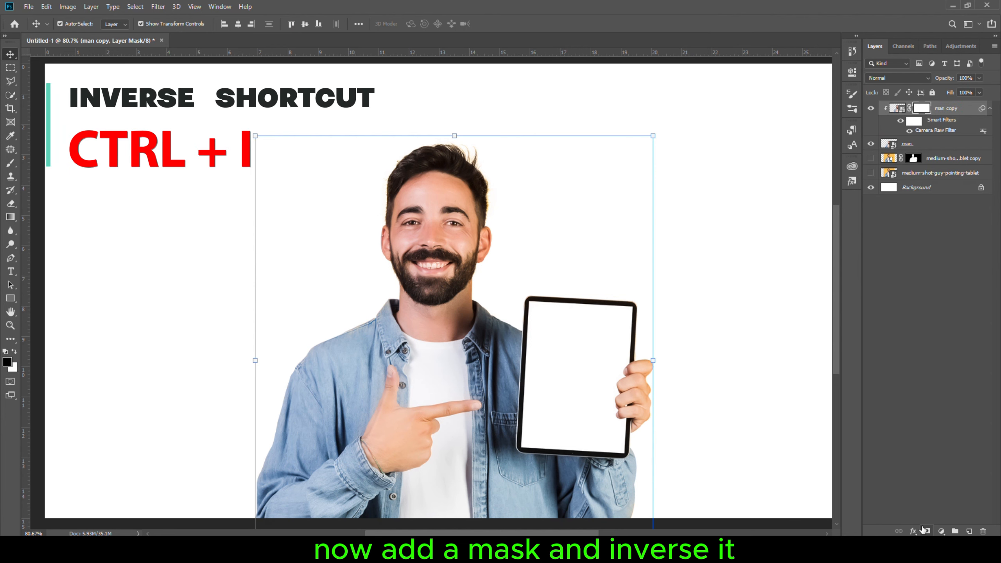
key(ctrl+i)
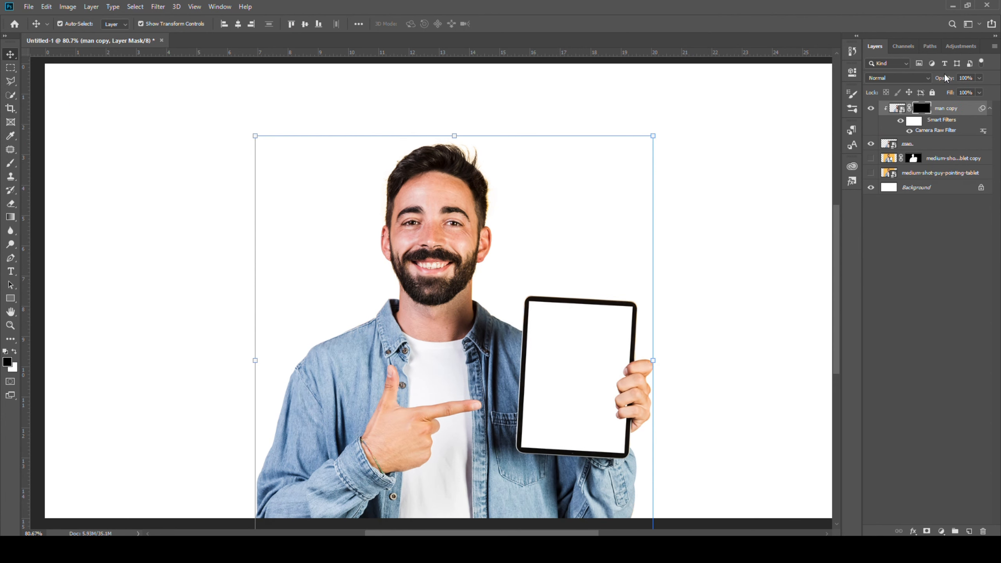
- Paint white on the filtered copy's mask over the forehead, cheeks and face skin to reveal the smoothing
scroll(453, 222, up, 2)
click(11, 163)
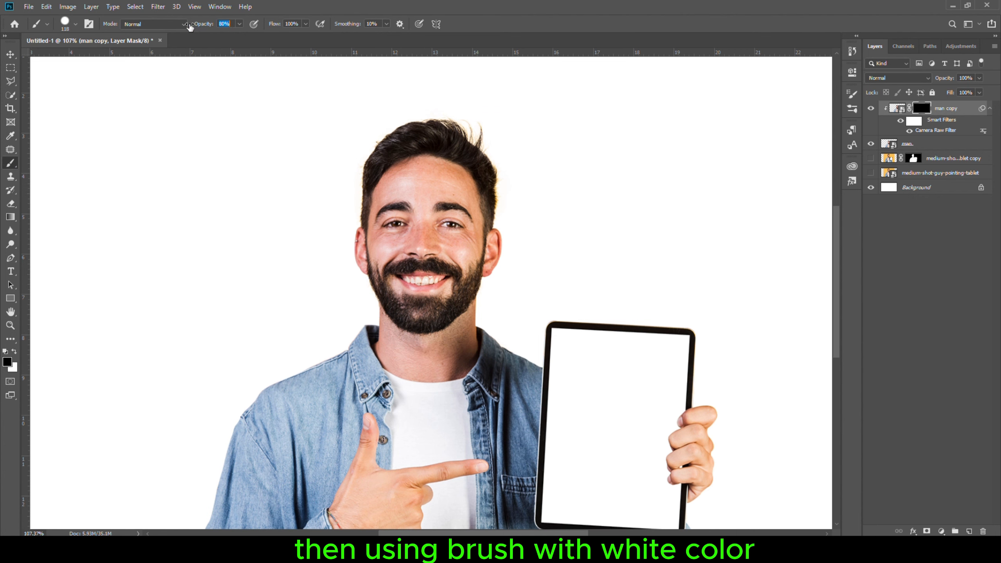
scroll(434, 204, up, 10)
drag(456, 185, 386, 199)
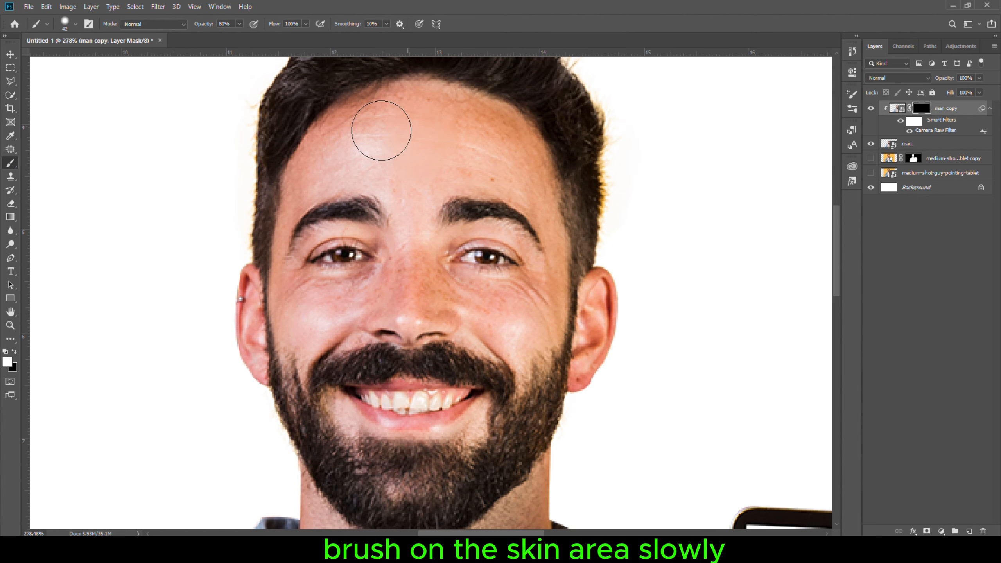
mouse_move(382, 131)
mouse_down()
mouse_move(400, 174)
mouse_move(433, 193)
mouse_up()
drag(441, 206, 428, 206)
mouse_move(413, 252)
mouse_down()
mouse_move(385, 291)
mouse_move(323, 303)
mouse_up()
drag(457, 297, 541, 323)
drag(564, 265, 554, 264)
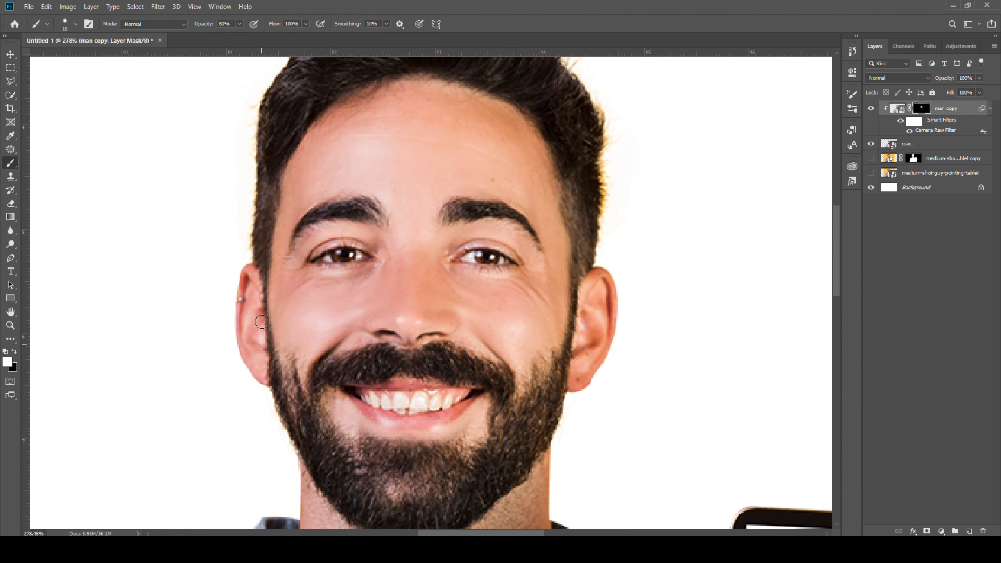
drag(398, 446, 391, 210)
drag(386, 362, 395, 362)
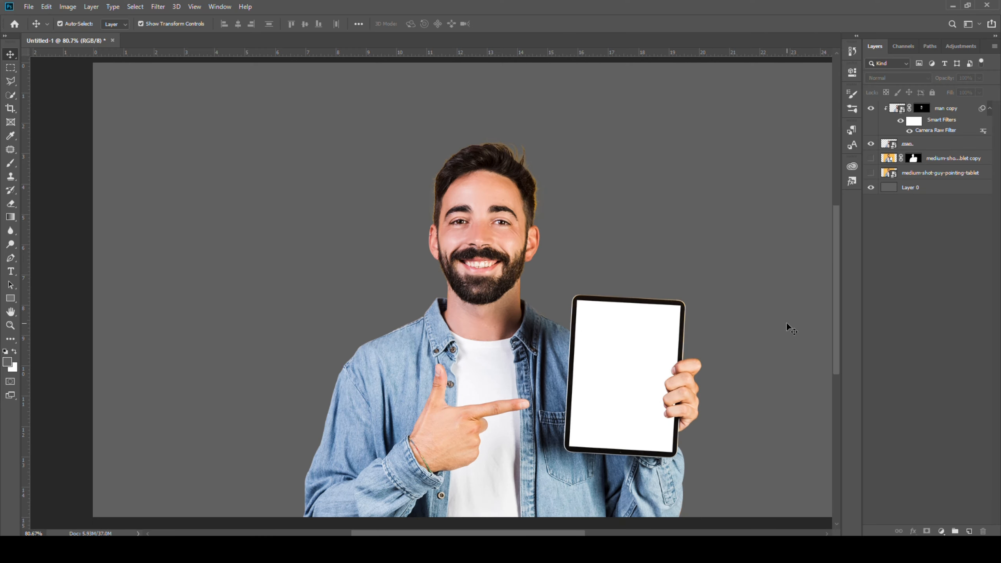
- Add a Curves adjustment layer clipped to the man copy and pull the curve down to darken
click(943, 532)
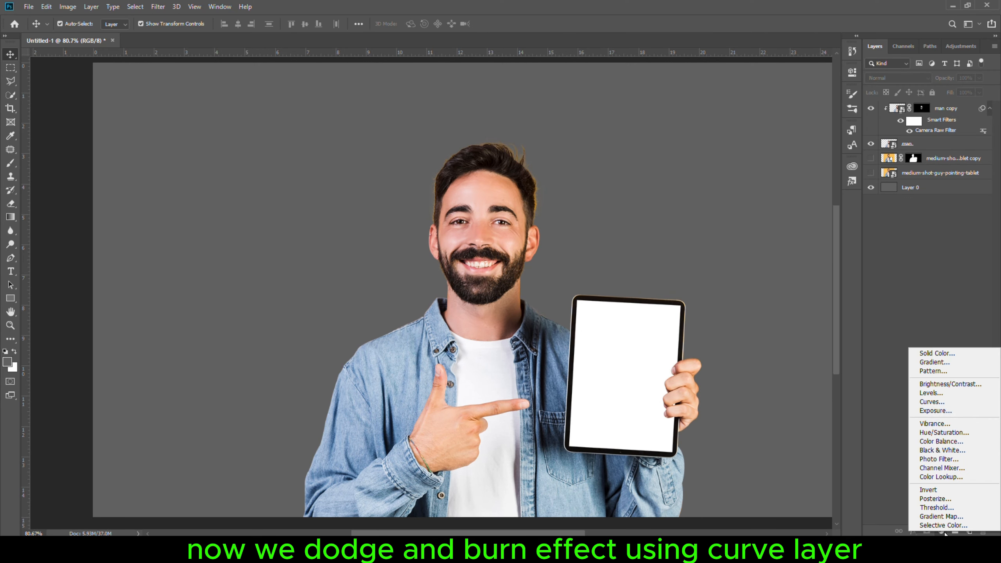
click(932, 401)
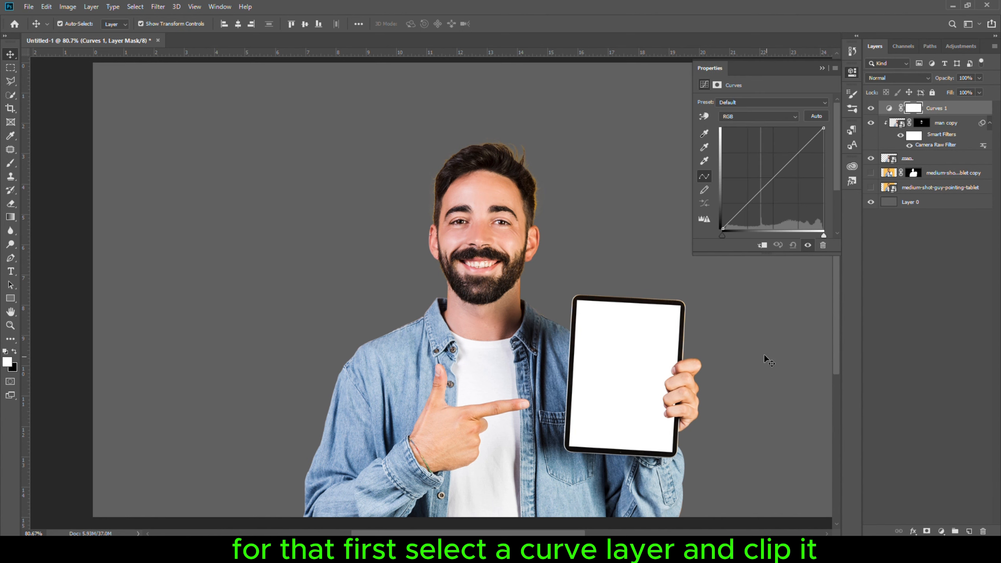
click(762, 246)
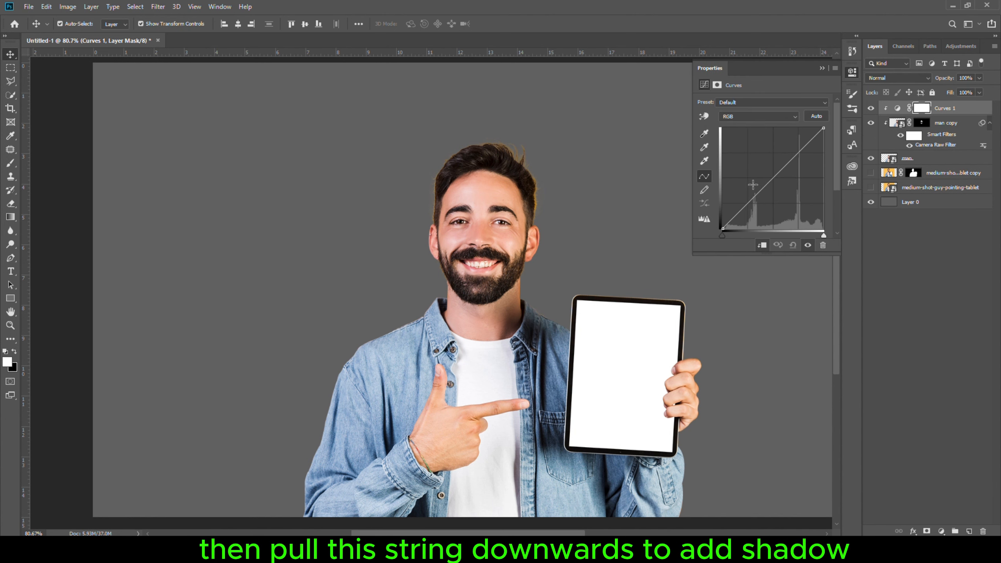
drag(769, 182, 781, 188)
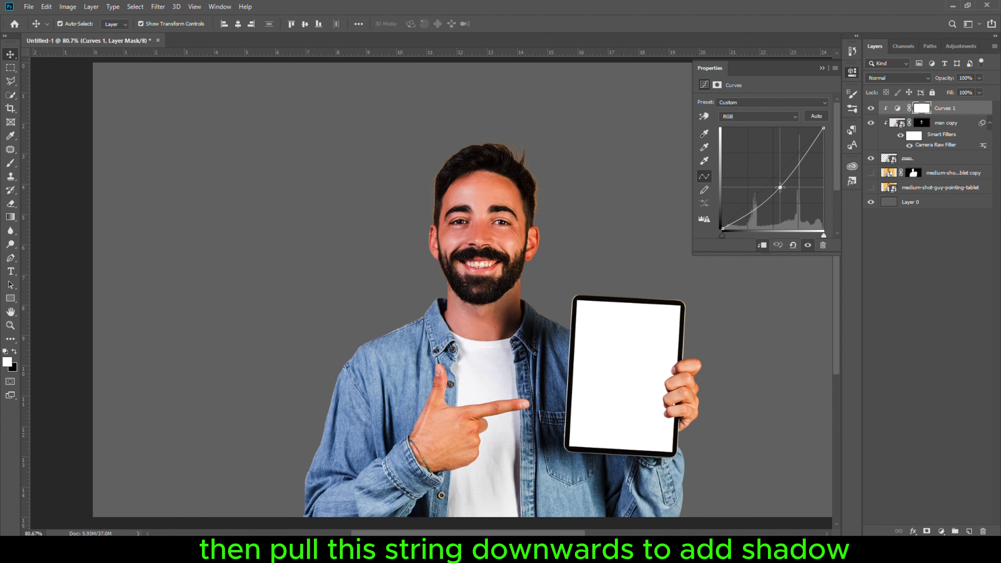
- Invert the darkening Curves layer's mask to black
click(853, 72)
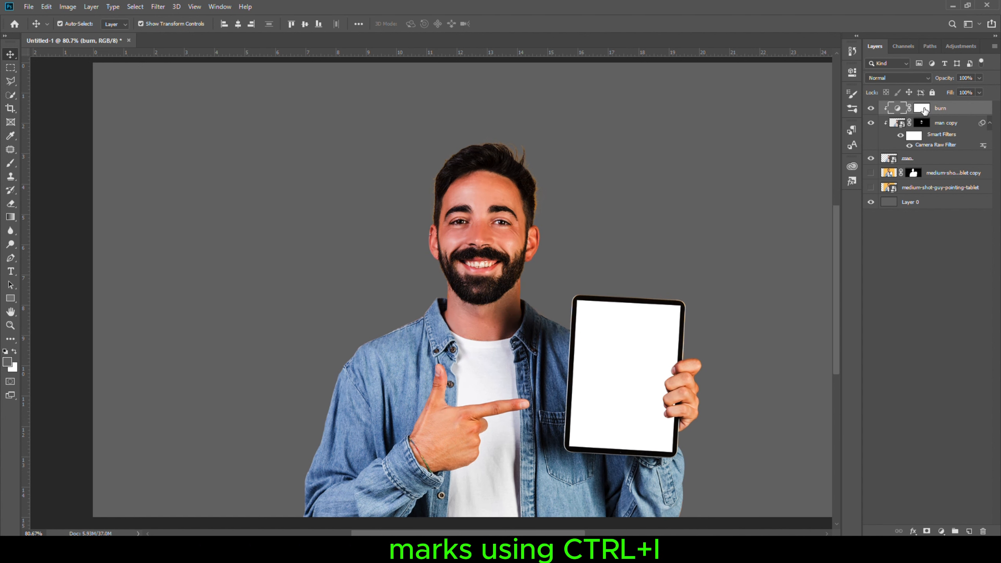
click(922, 109)
key(ctrl+i)
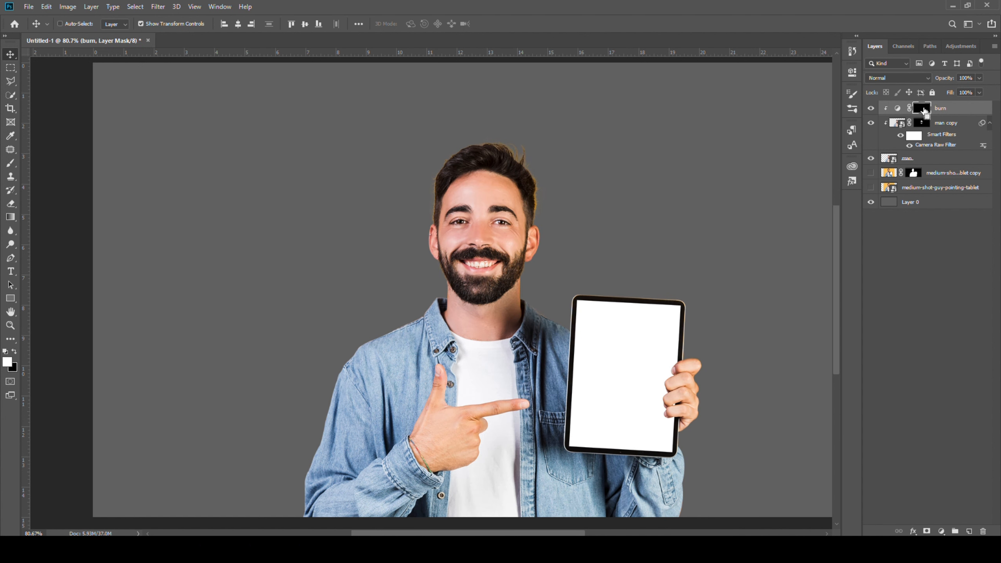
- Paint white on the burn mask over the hair's dark areas with the brush at 100% opacity
key(b)
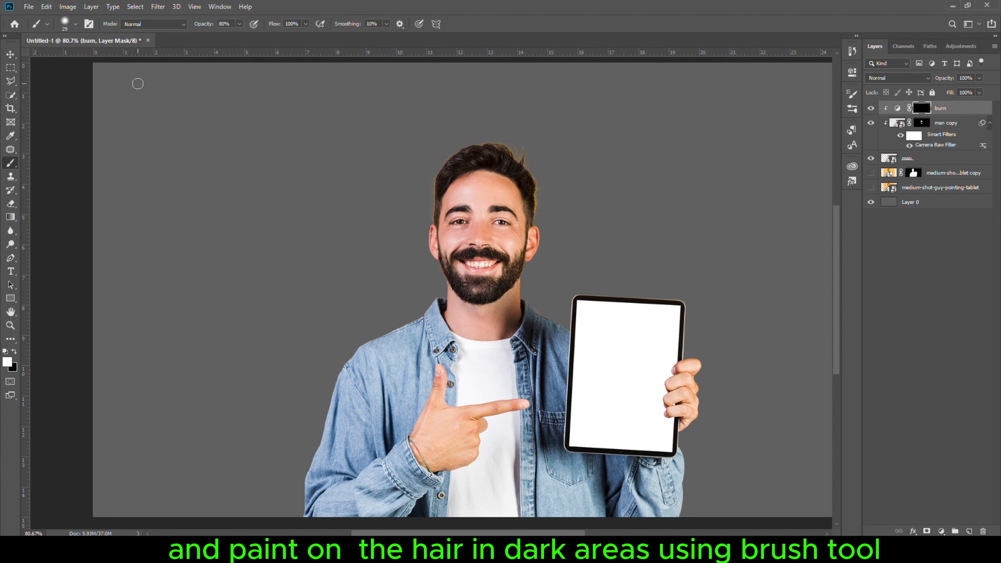
scroll(481, 207, up, 13)
mouse_move(481, 207)
mouse_down()
mouse_move(312, 324)
mouse_move(384, 366)
mouse_up()
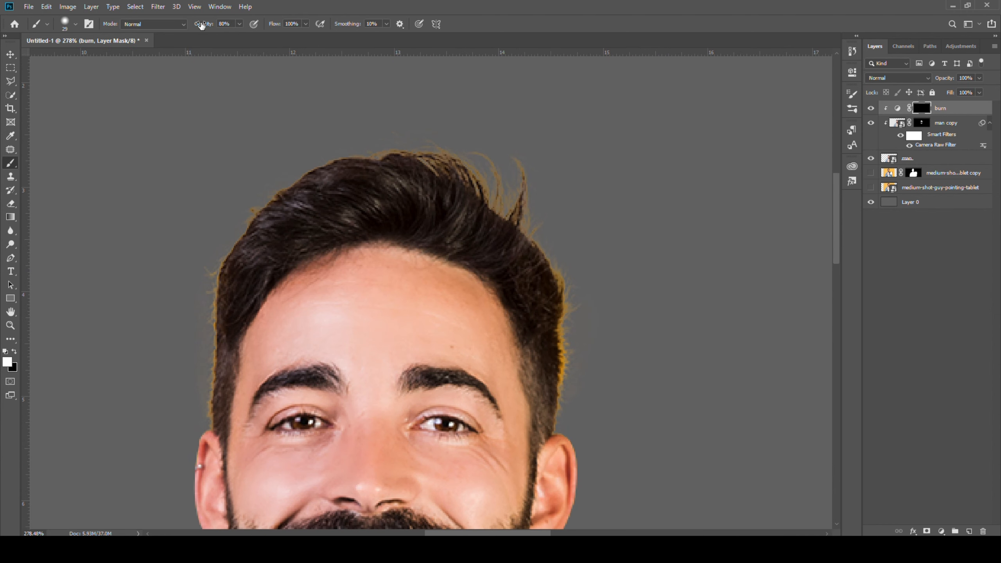
drag(202, 25, 221, 25)
mouse_move(347, 203)
mouse_down()
mouse_move(375, 187)
mouse_move(225, 324)
mouse_move(449, 136)
mouse_move(549, 406)
mouse_up()
scroll(541, 297, down, 5)
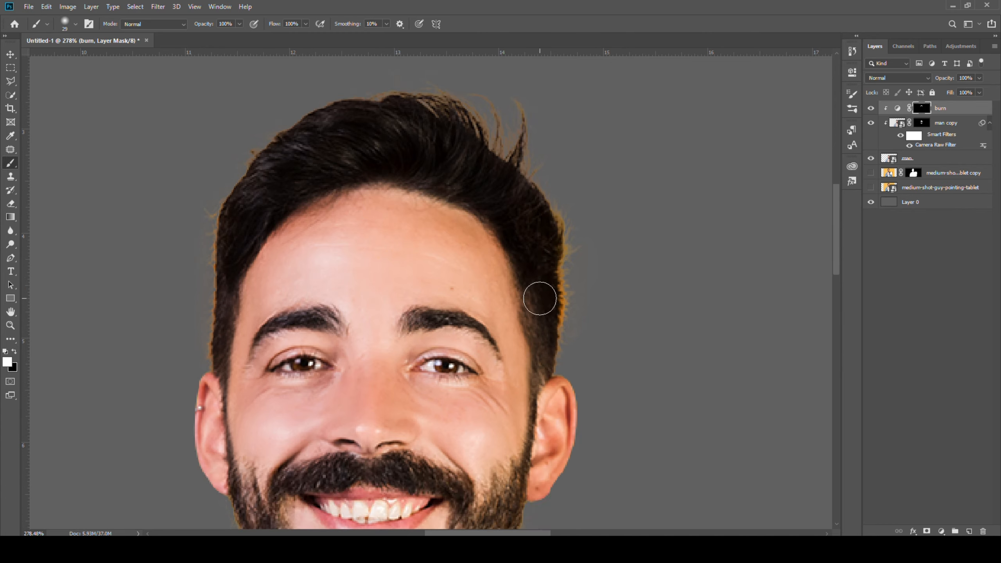
- Lower the brush opacity to about 49% and paint along the beard, jawline and hairline on the burn mask
drag(212, 26, 201, 26)
mouse_move(270, 318)
mouse_down()
mouse_move(263, 288)
mouse_move(410, 355)
mouse_move(508, 284)
mouse_up()
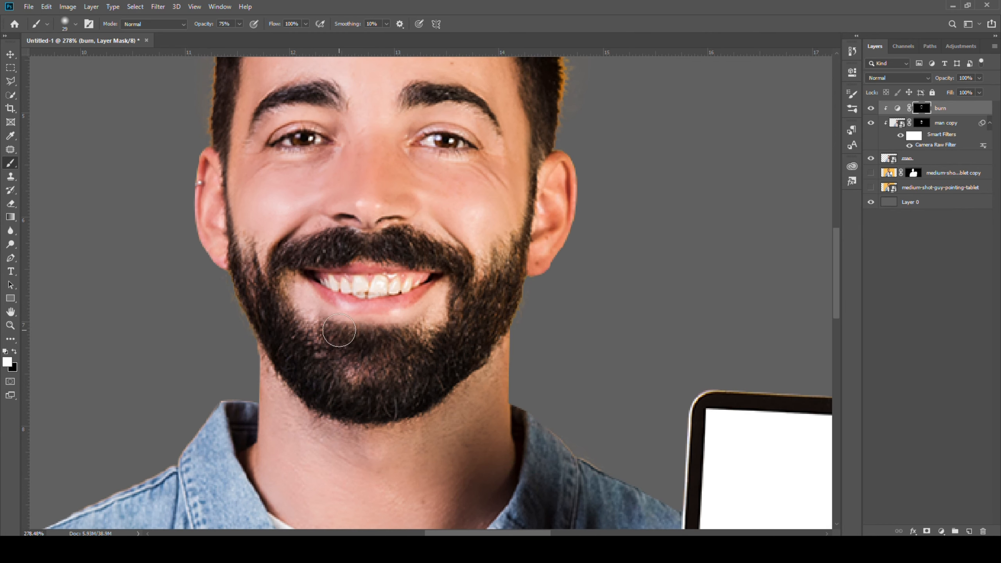
mouse_move(286, 268)
mouse_down()
mouse_move(400, 241)
mouse_move(468, 274)
mouse_up()
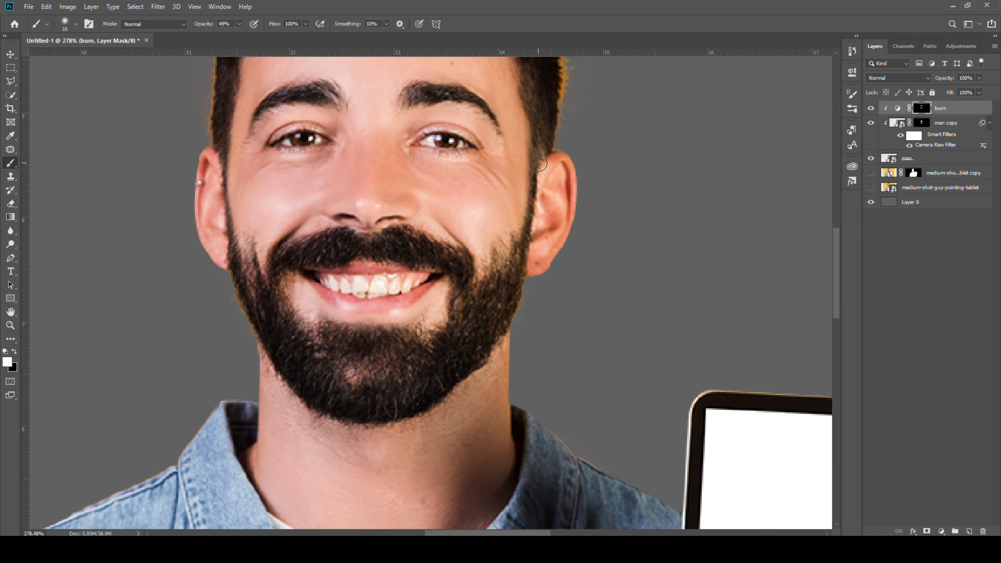
drag(540, 164, 493, 288)
drag(222, 153, 224, 240)
drag(273, 143, 305, 312)
mouse_move(305, 273)
mouse_down()
mouse_move(362, 257)
mouse_move(301, 270)
mouse_up()
mouse_move(445, 261)
mouse_down()
mouse_move(507, 271)
mouse_move(530, 295)
mouse_up()
scroll(530, 295, down, 4)
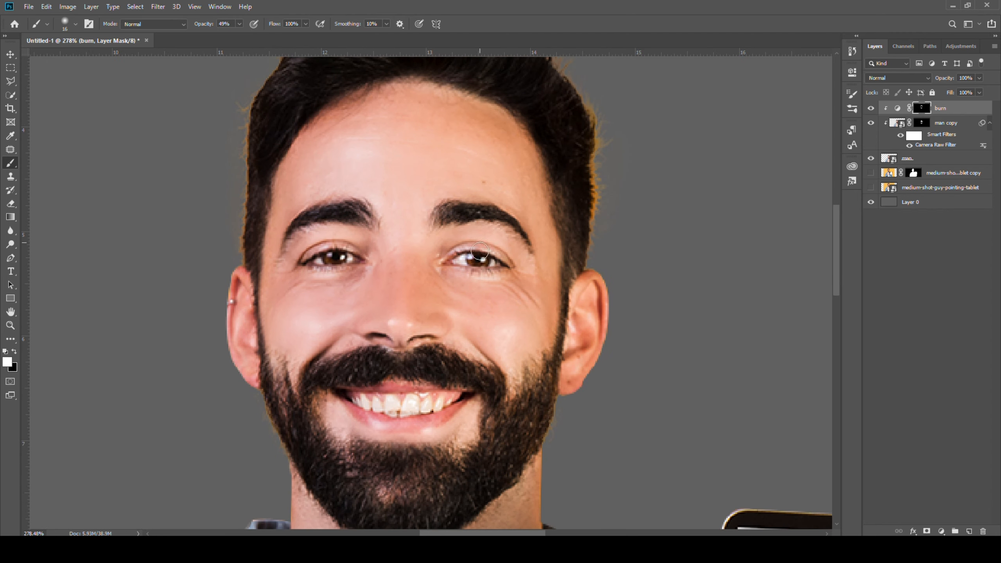
- Toggle the burn layer's visibility to compare the face before and after
scroll(530, 296, up, 1)
click(871, 110)
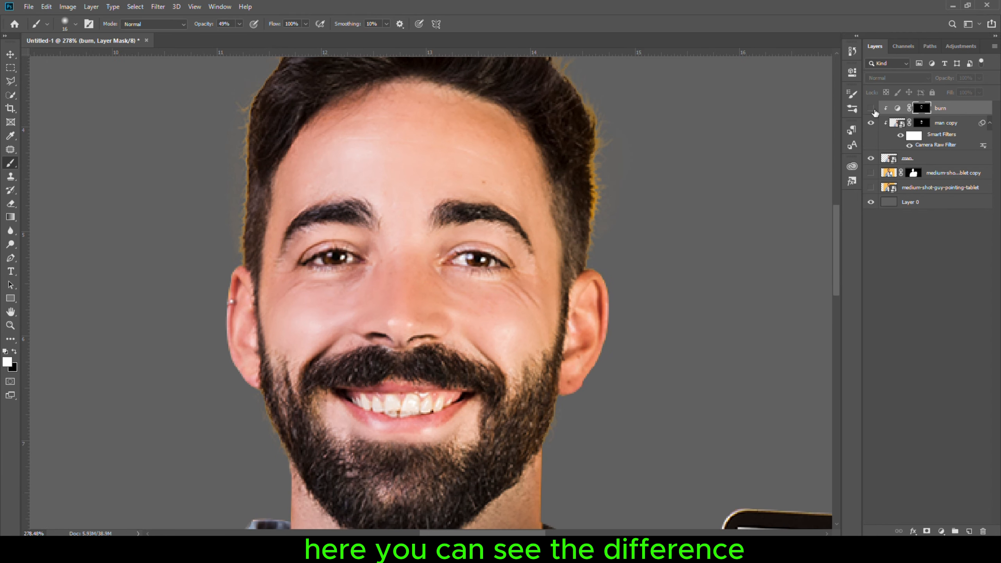
click(871, 109)
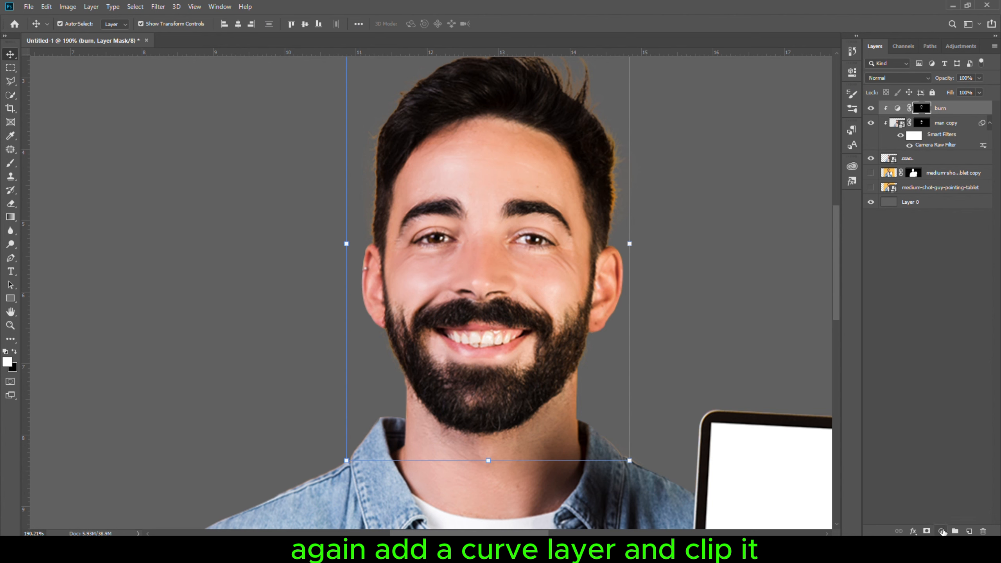
- Add a second Curves adjustment layer clipped above and pull the curve up to brighten
click(942, 531)
click(945, 401)
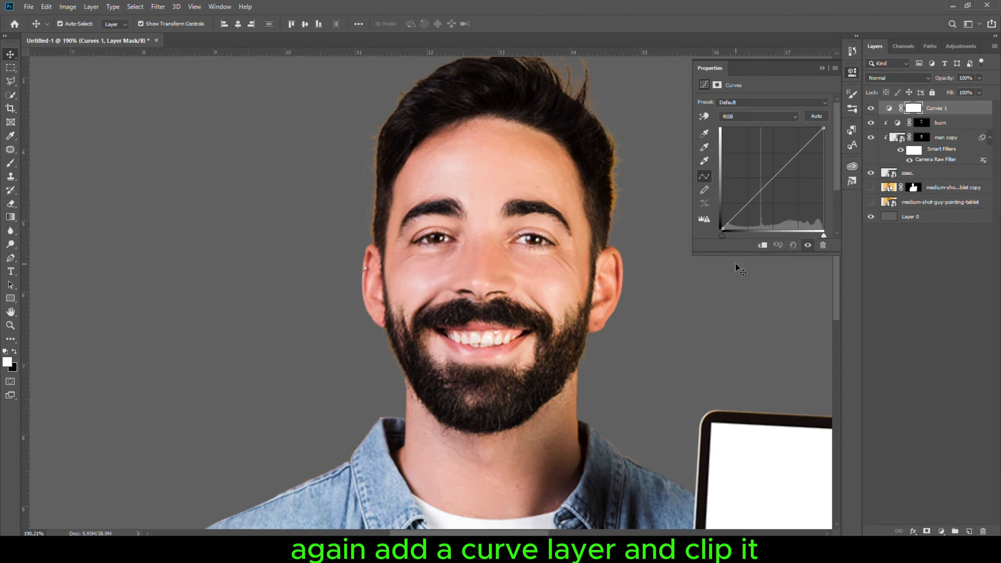
click(760, 247)
drag(774, 180, 767, 173)
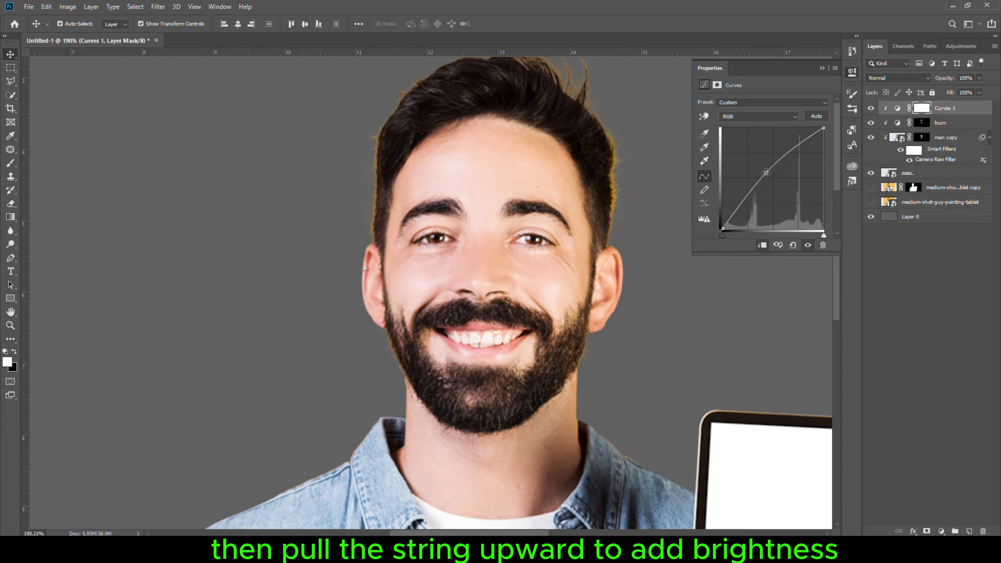
- Invert the brightening Curves mask to black and set the brush opacity to 21%
click(853, 72)
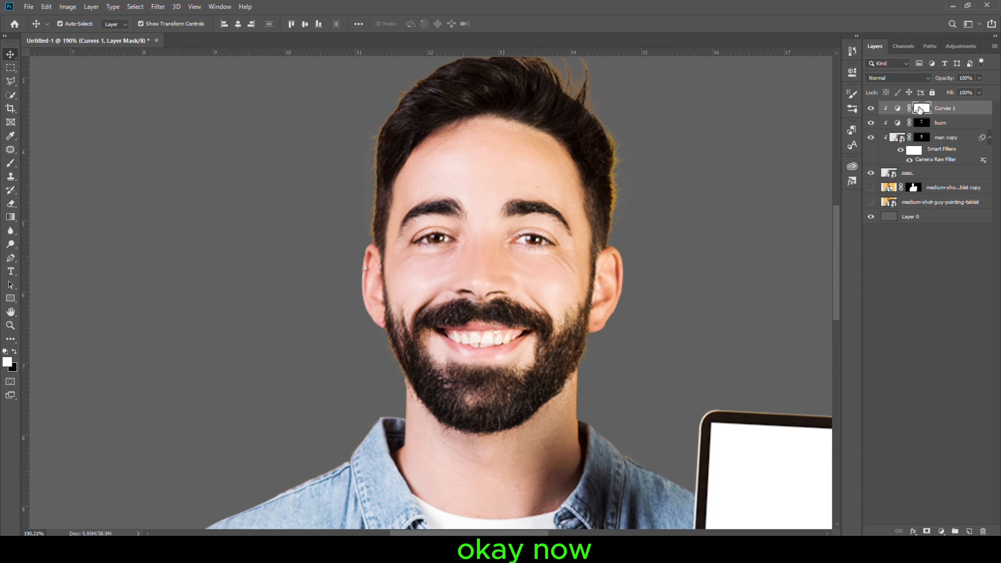
key(ctrl+i)
key(b)
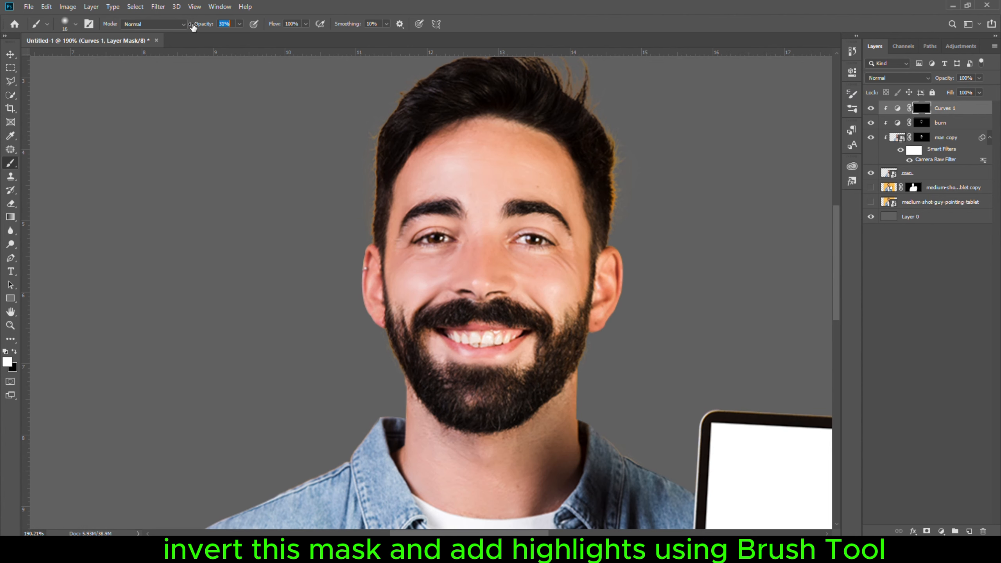
drag(193, 26, 188, 27)
- Zoom over the face and toggle the Curves 1 layer's visibility to compare the highlights
scroll(465, 226, up, 7)
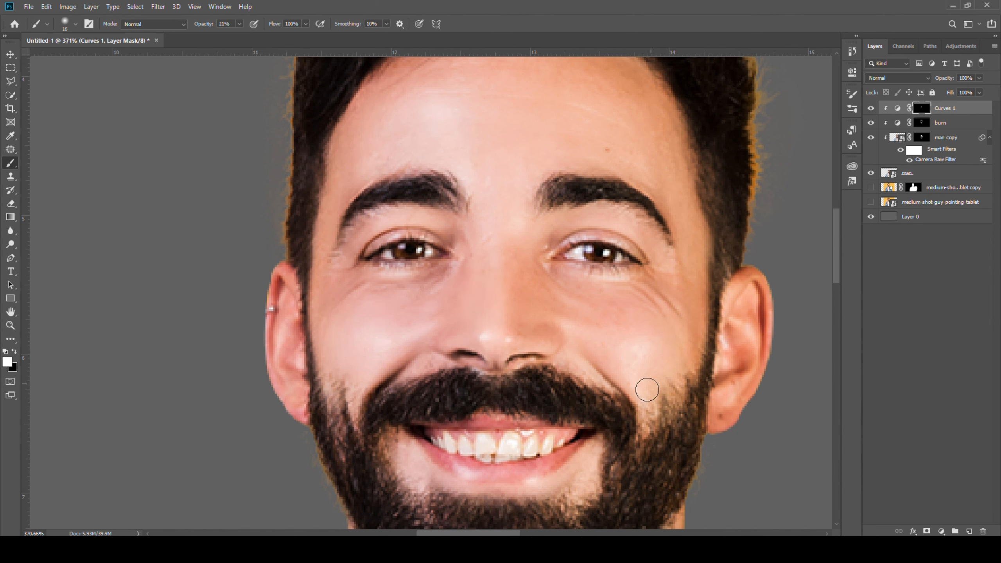
scroll(631, 372, down, 2)
scroll(598, 247, up, 10)
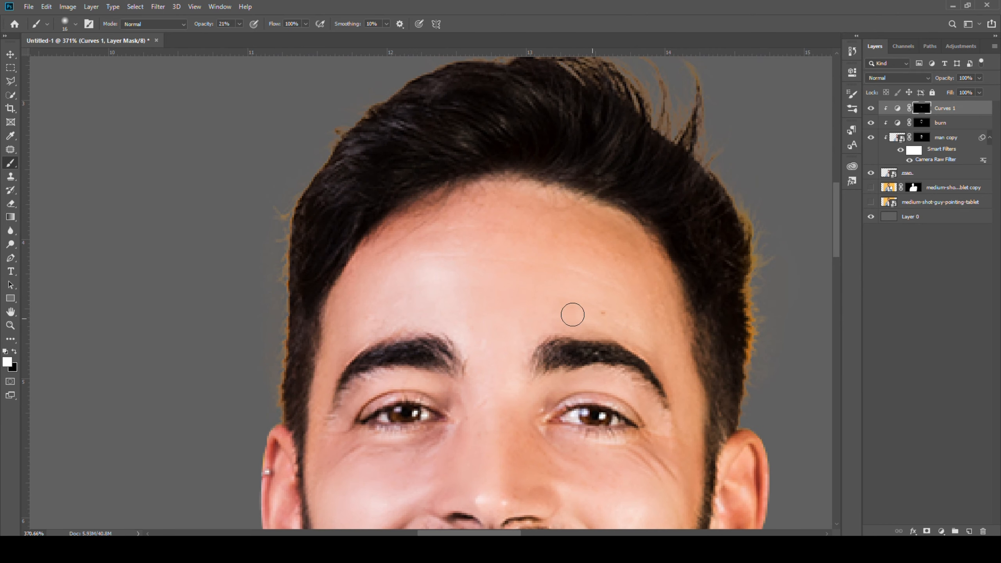
scroll(534, 322, down, 11)
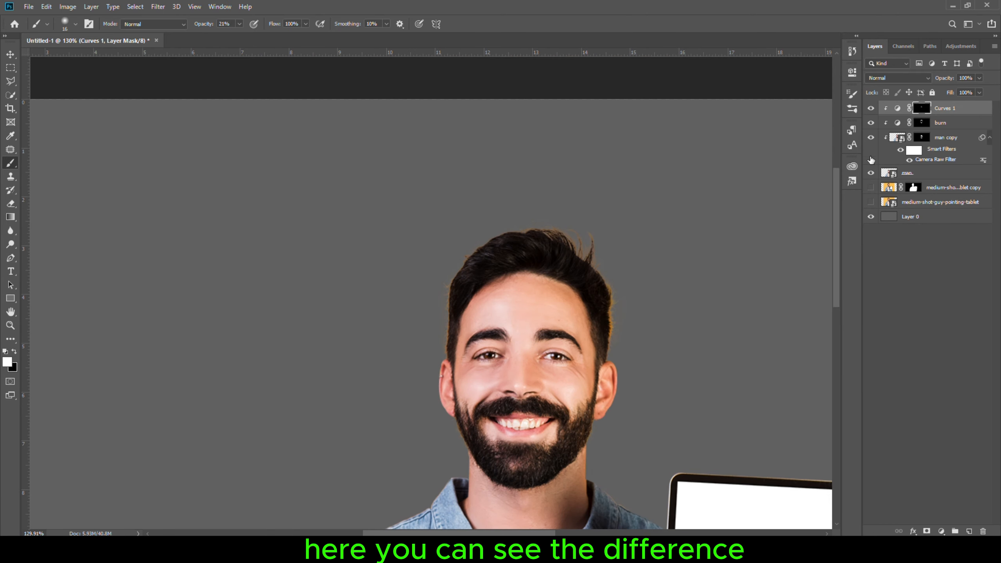
click(871, 109)
click(871, 109)
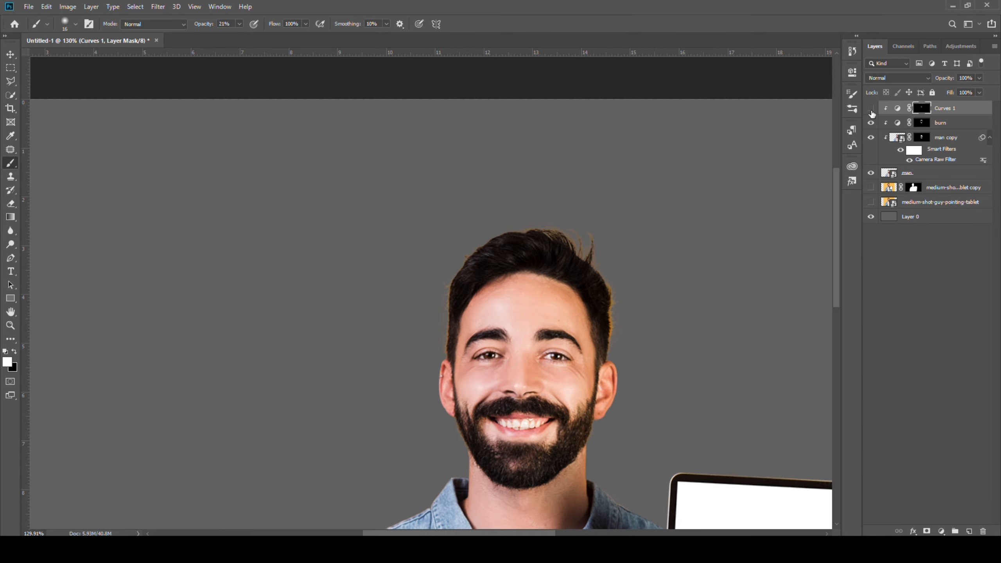
- Add a red Solid Color fill layer (ff0000) and clip it to the layers below
key(v)
scroll(347, 215, down, 10)
scroll(347, 213, up, 3)
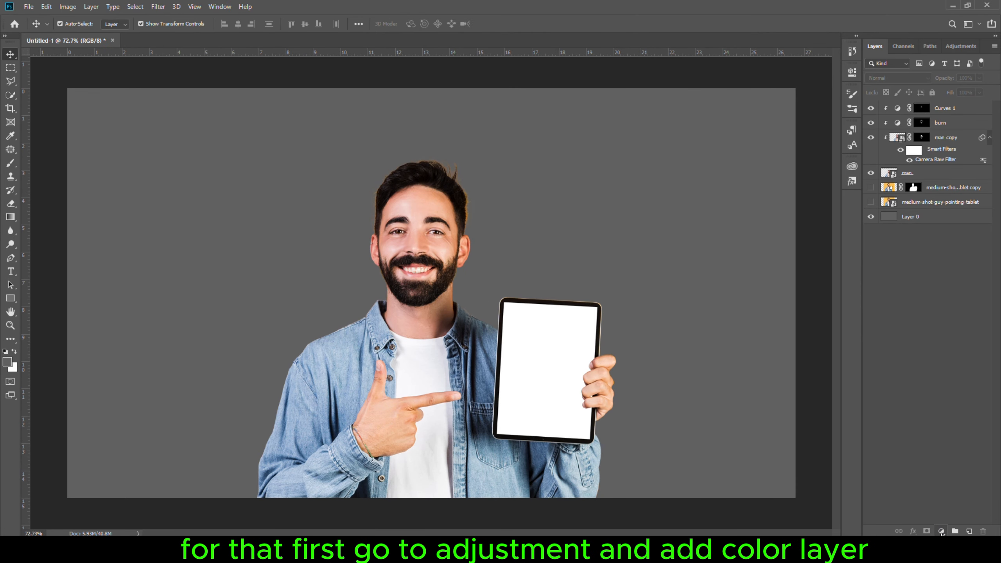
click(941, 531)
click(935, 355)
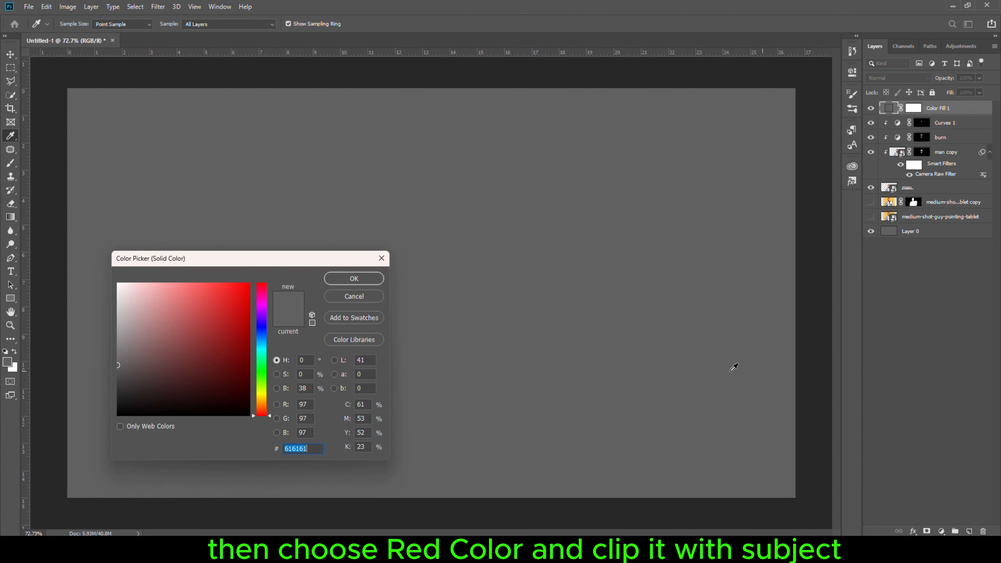
drag(117, 365, 249, 290)
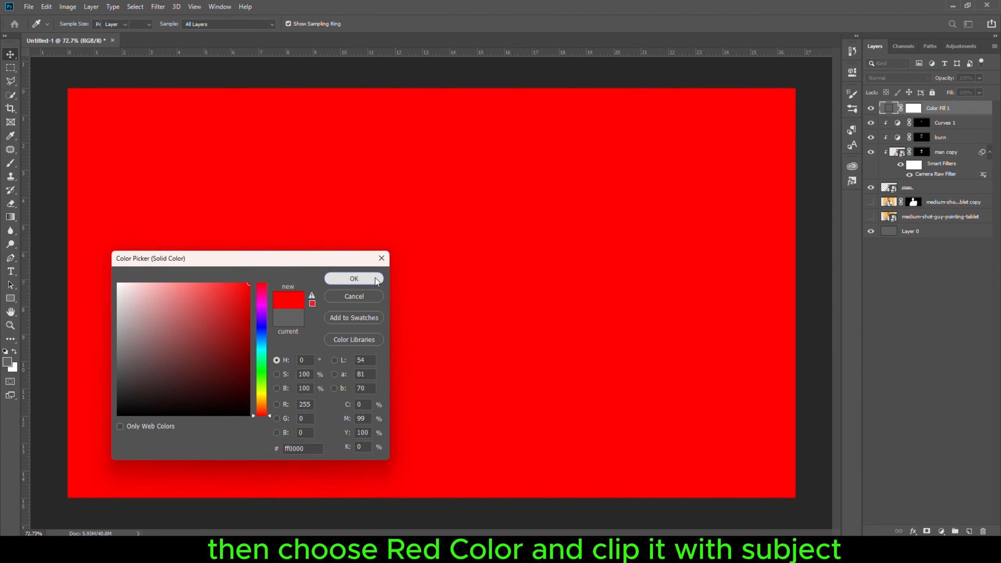
click(333, 278)
alt+click(885, 115)
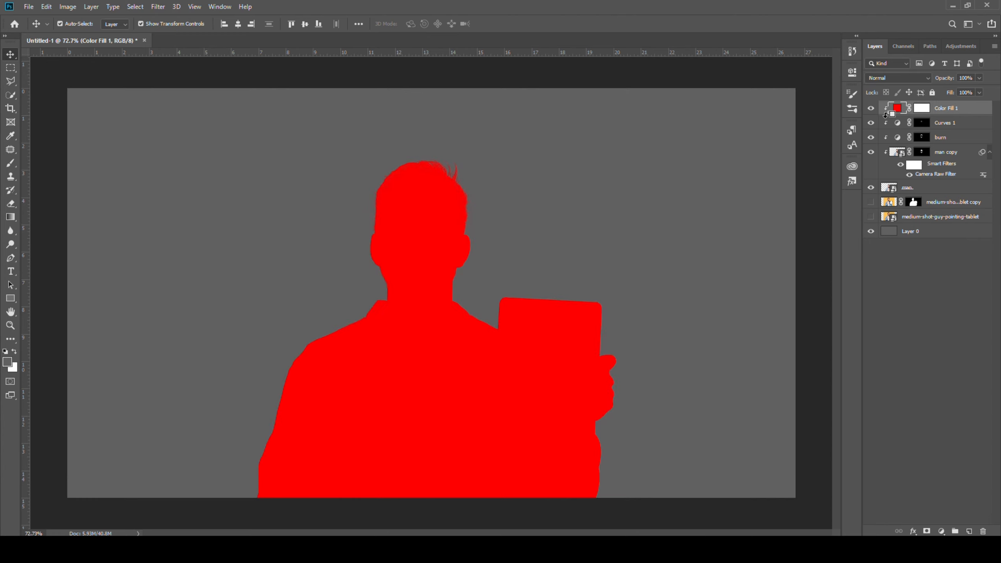
- Set the color fill layer's blend mode to Darken and invert its mask to black
click(899, 78)
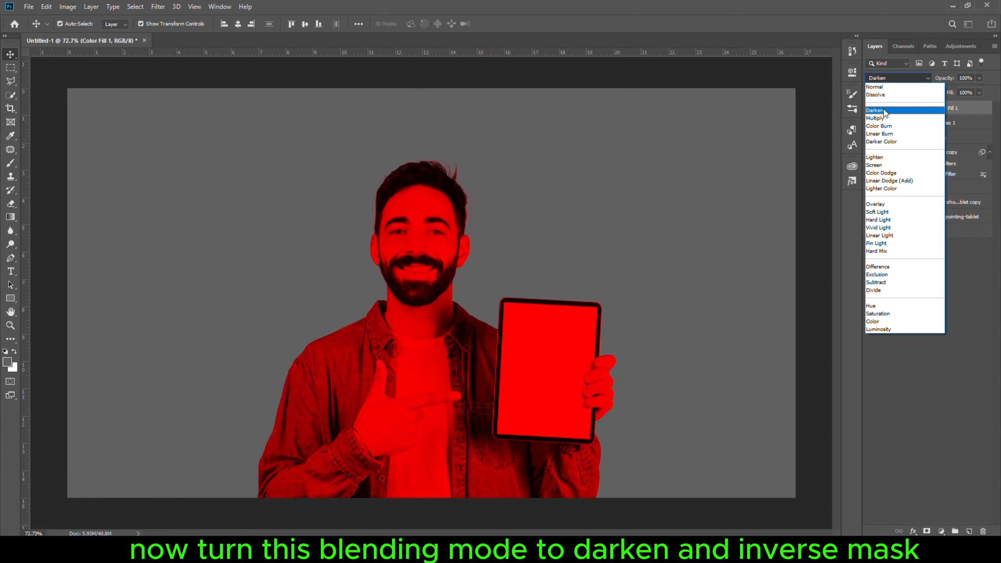
click(885, 111)
click(922, 109)
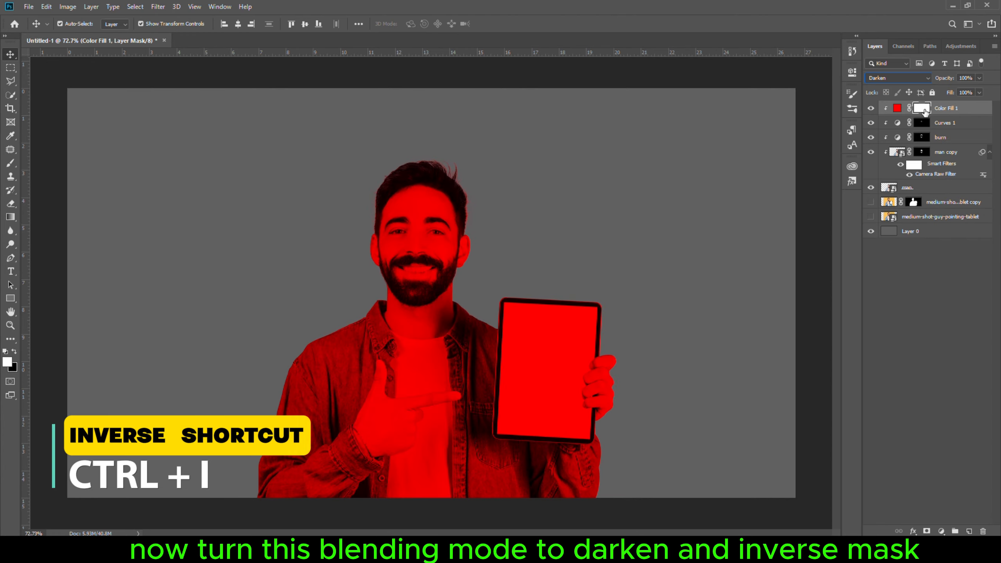
key(ctrl+i)
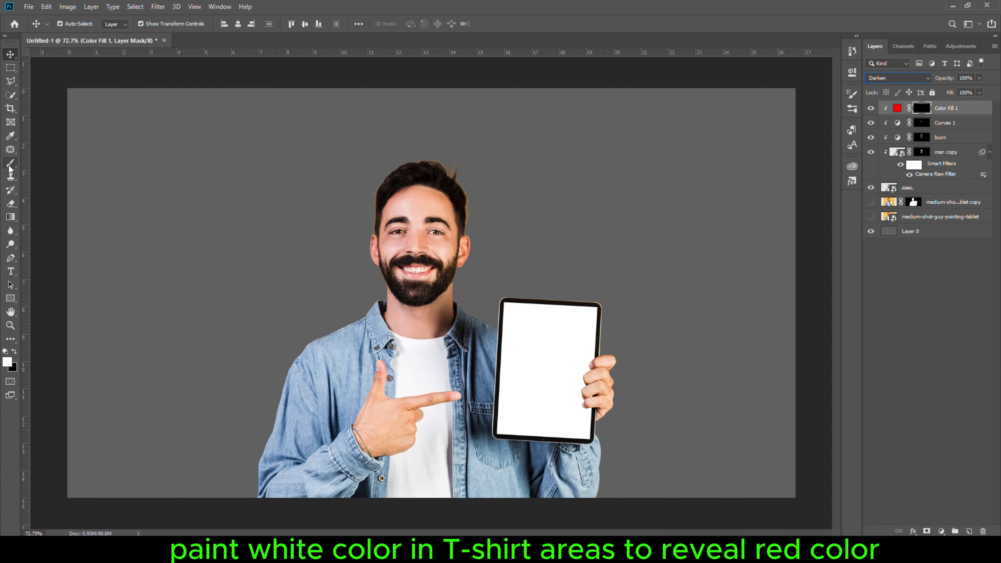
- Paint white on the color fill mask over the denim shirt's shoulders and sleeves to tint them red, swapping to black for overspill
key(b)
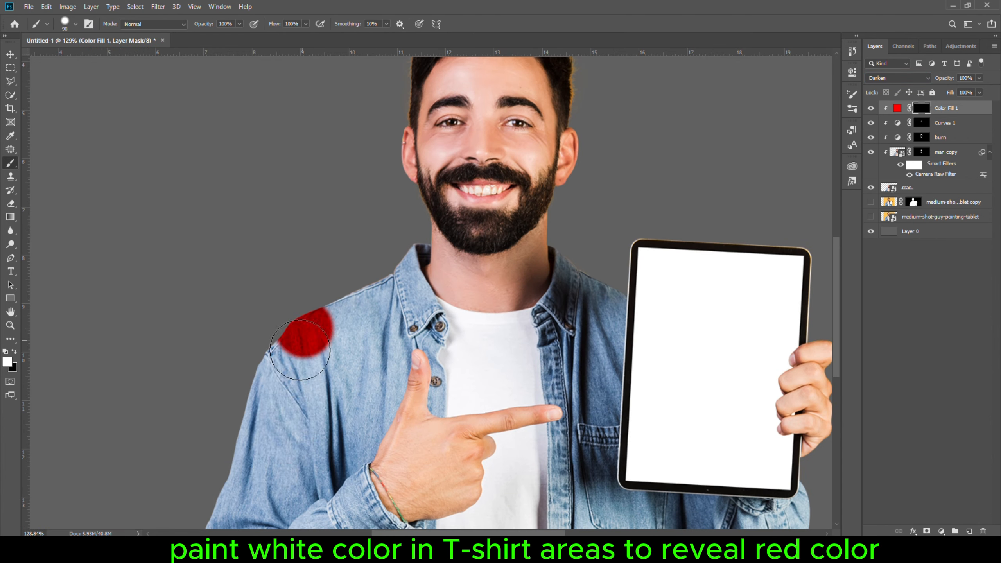
scroll(302, 330, down, 5)
mouse_move(302, 331)
mouse_down()
mouse_move(324, 268)
mouse_move(614, 349)
mouse_move(715, 345)
mouse_up()
mouse_move(379, 95)
mouse_down()
mouse_move(414, 224)
mouse_move(429, 215)
mouse_move(436, 185)
mouse_move(413, 353)
mouse_up()
key(x)
- Continue painting the color fill mask across the shirt's front, collar and cuffs, using black to clean edges around the hand and T-shirt
key(x)
drag(551, 434, 410, 236)
mouse_move(508, 256)
mouse_down()
mouse_move(706, 266)
mouse_move(717, 227)
mouse_up()
drag(481, 119, 533, 304)
mouse_move(538, 186)
mouse_down()
mouse_move(563, 217)
mouse_move(566, 311)
mouse_up()
scroll(529, 327, up, 1)
scroll(527, 327, up, 8)
mouse_move(366, 184)
mouse_down()
mouse_move(394, 284)
mouse_move(406, 465)
mouse_up()
scroll(418, 335, down, 6)
drag(401, 119, 340, 310)
alt+right_click(340, 311)
drag(306, 260, 313, 339)
mouse_move(489, 95)
mouse_down()
mouse_move(466, 517)
mouse_move(414, 135)
mouse_up()
drag(355, 134, 355, 403)
key(x)
mouse_move(283, 266)
mouse_down()
mouse_move(275, 254)
mouse_move(602, 407)
mouse_up()
key(x)
drag(257, 267, 246, 373)
drag(305, 233, 306, 244)
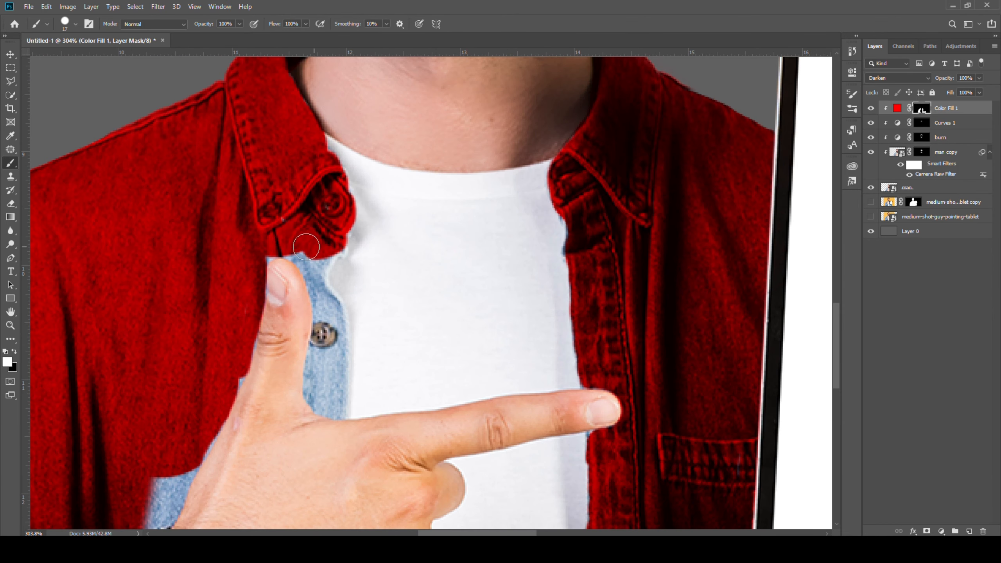
drag(252, 454, 358, 127)
mouse_move(276, 205)
mouse_down()
mouse_move(347, 346)
mouse_move(351, 274)
mouse_up()
mouse_move(414, 406)
mouse_down()
mouse_move(394, 273)
mouse_move(424, 244)
mouse_up()
alt+right_click(365, 260)
drag(321, 222, 285, 156)
key(x)
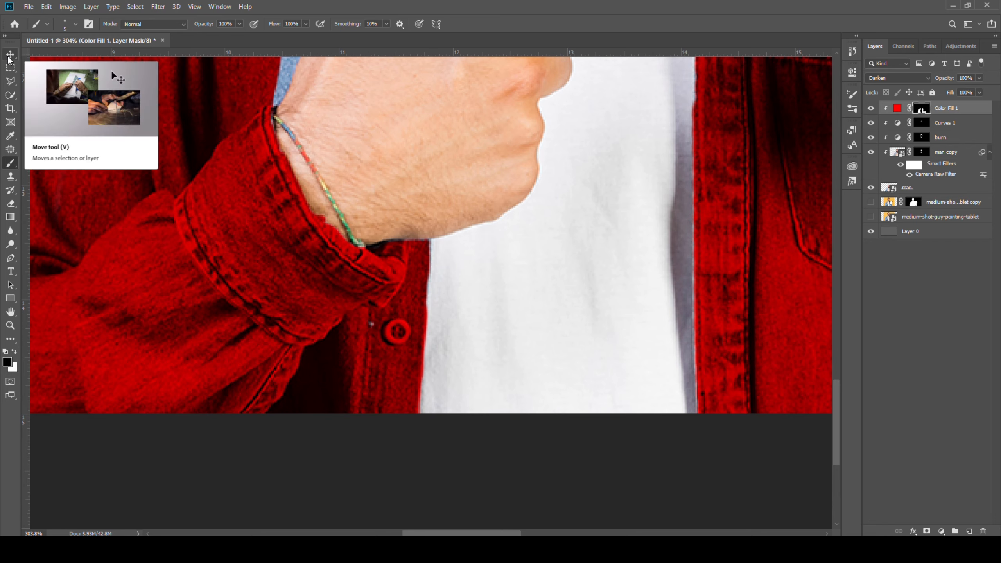
key(x)
alt+right_click(291, 370)
mouse_move(276, 99)
mouse_down()
mouse_move(290, 386)
mouse_move(333, 308)
mouse_up()
mouse_move(429, 122)
mouse_down()
mouse_move(457, 172)
mouse_move(435, 239)
mouse_move(439, 274)
mouse_up()
drag(447, 149, 422, 131)
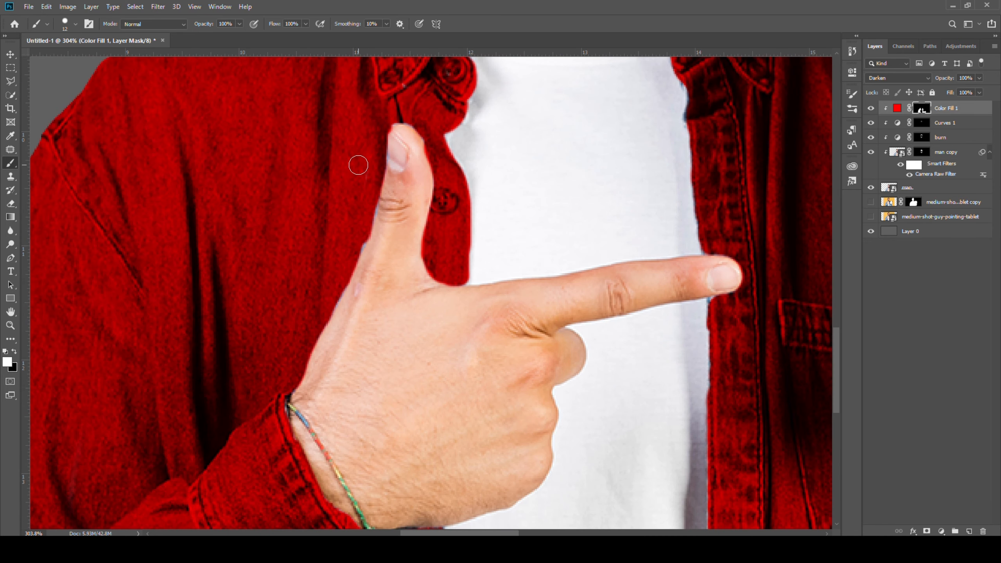
key(x)
drag(416, 229, 429, 276)
- Add a Levels adjustment layer clipped above the red color fill layer
key(x)
key(ctrl+0)
key(x)
key(v)
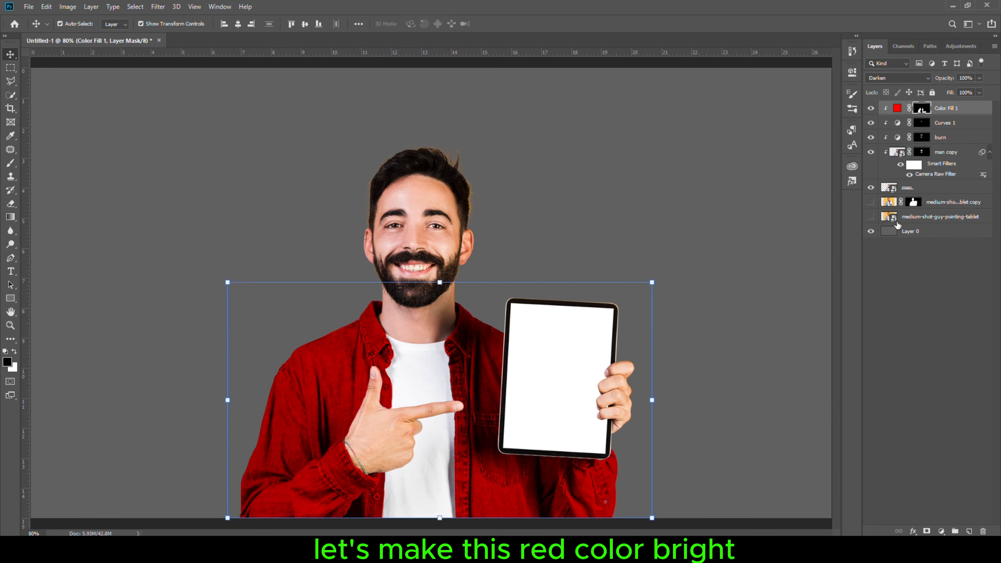
click(942, 531)
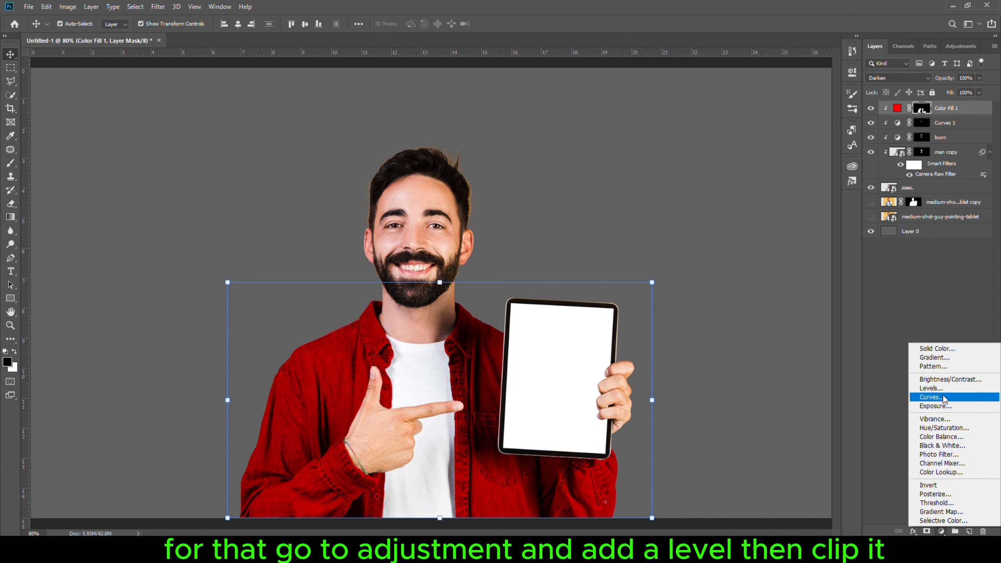
click(931, 388)
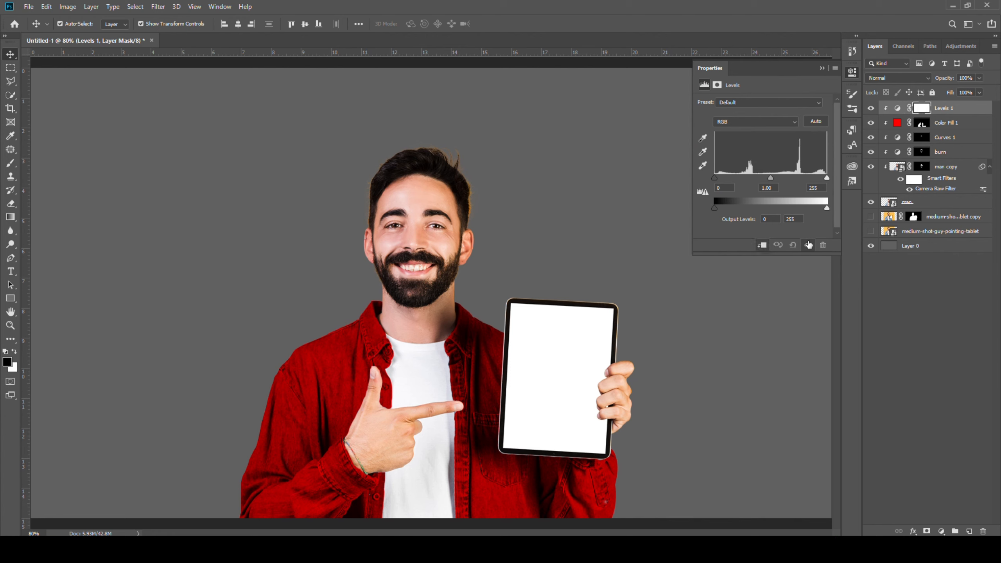
mouse_move(771, 178)
mouse_down()
mouse_move(737, 178)
mouse_move(756, 186)
mouse_up()
click(792, 245)
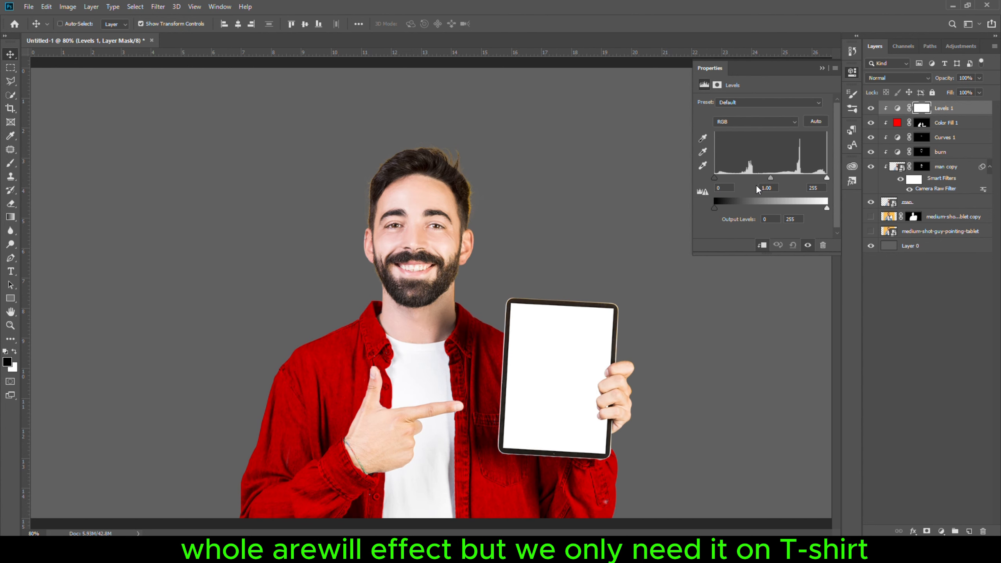
- Copy the color fill's mask onto the Levels 1 layer, replacing its mask
click(918, 124)
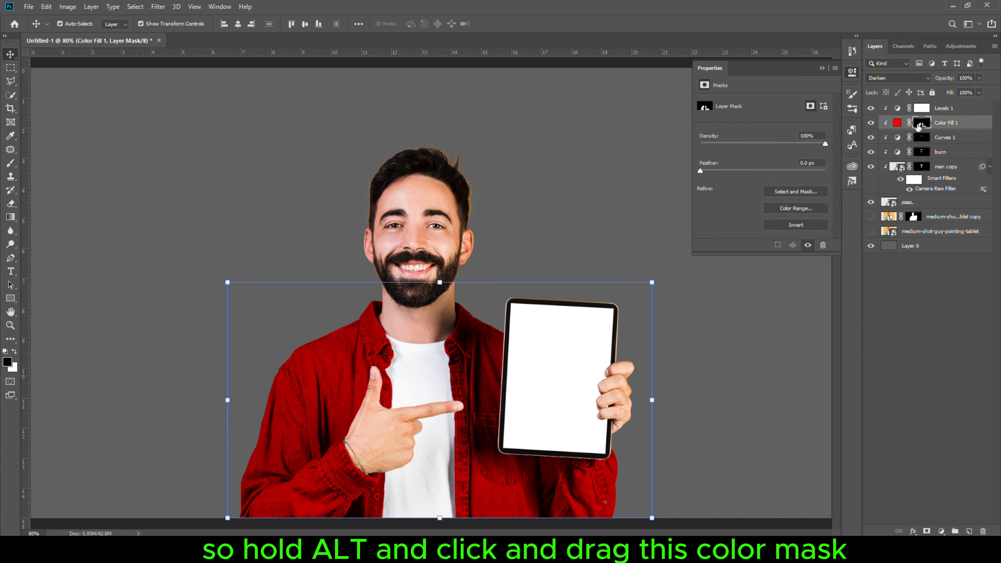
drag(922, 126, 920, 112)
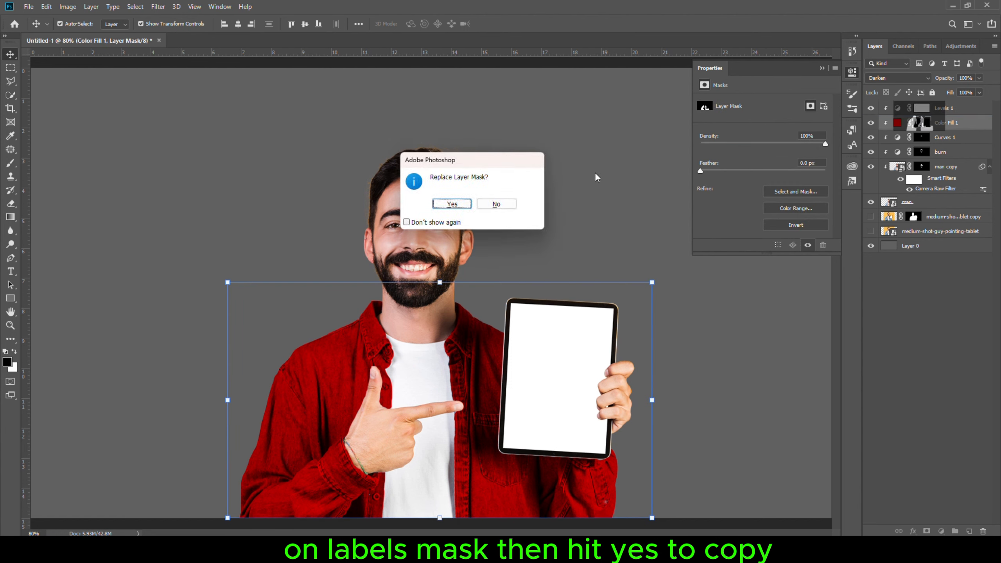
click(450, 205)
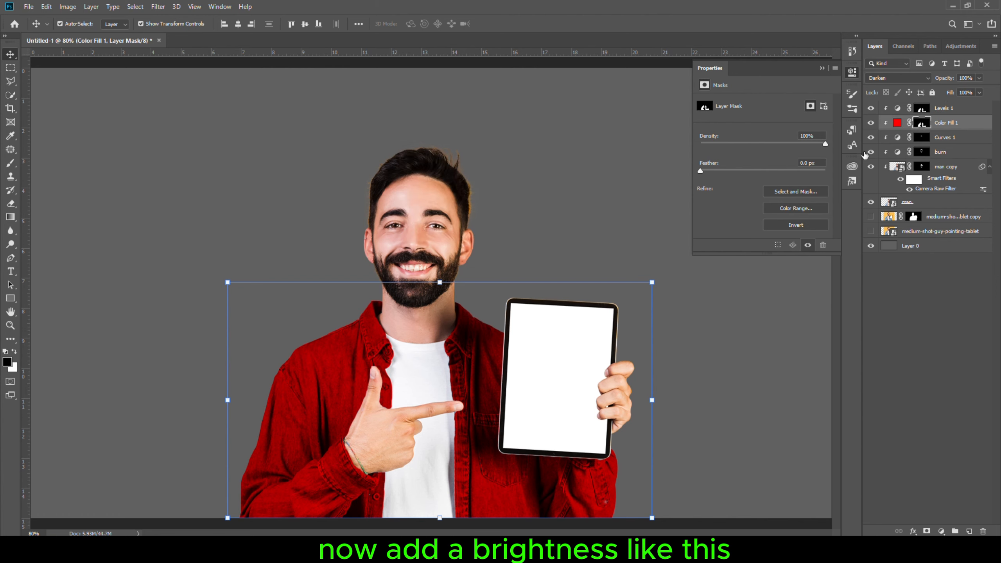
- Adjust Levels 1's input sliders to brighten the red shirt, pulling the white point inward
click(897, 108)
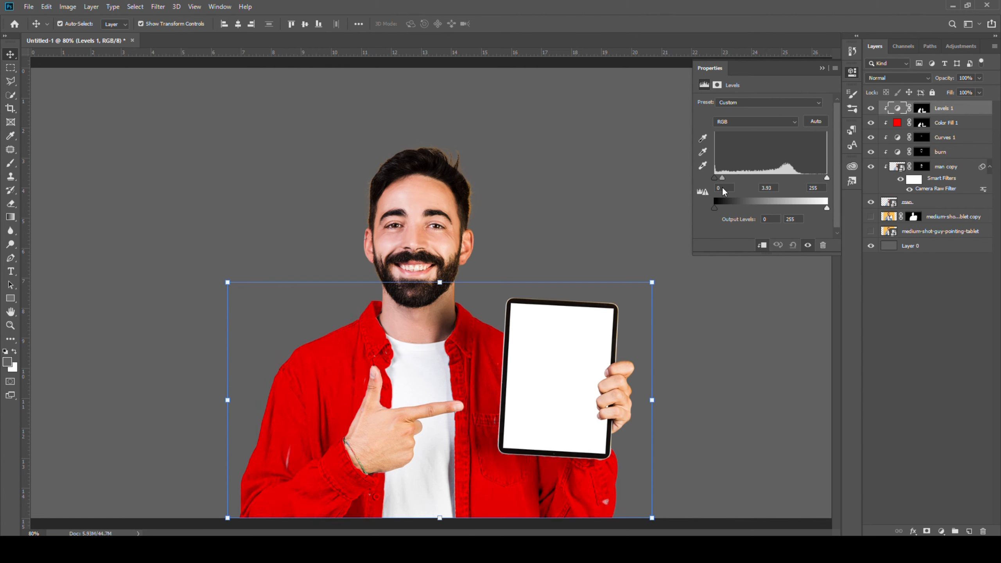
drag(723, 191, 714, 178)
drag(827, 184, 793, 185)
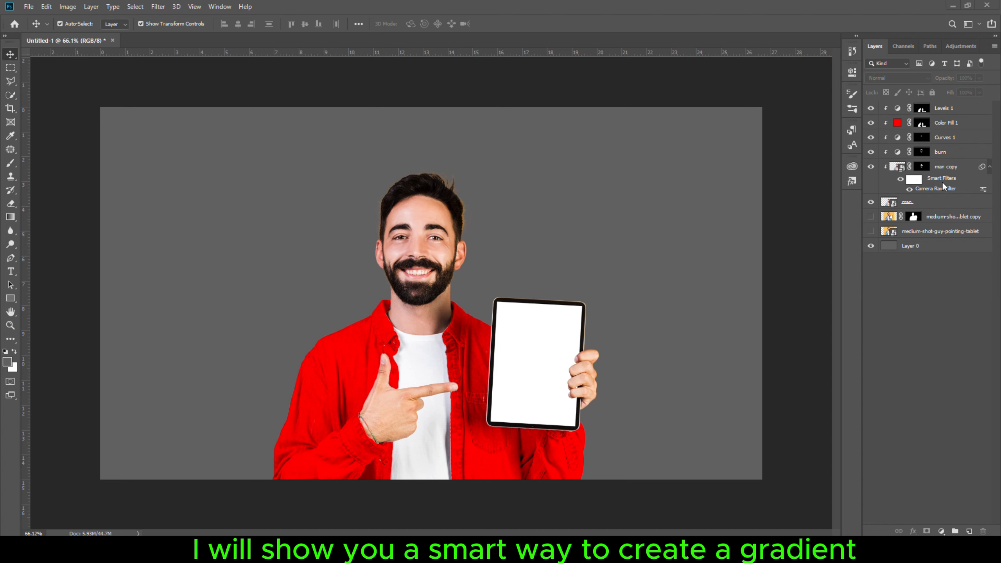
- Add an orange Solid Color fill layer (ff7800) below the subject, above the tablet photo copy
click(940, 218)
click(942, 531)
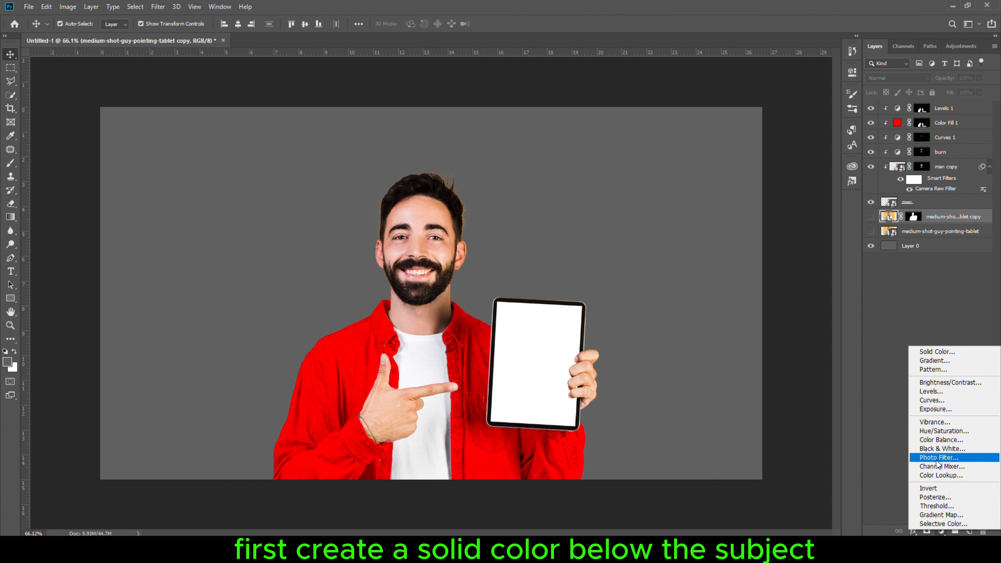
click(935, 353)
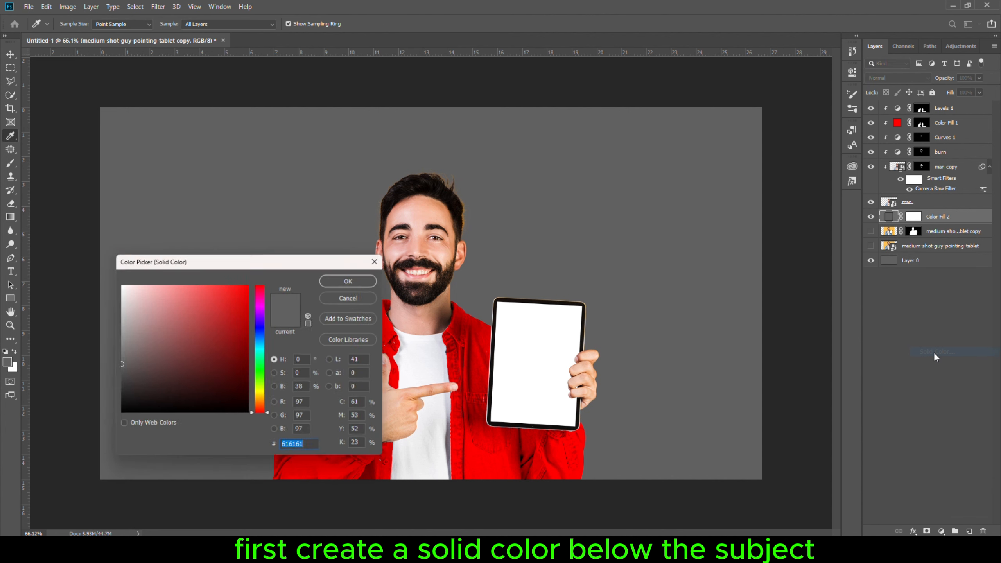
text(ff7800)
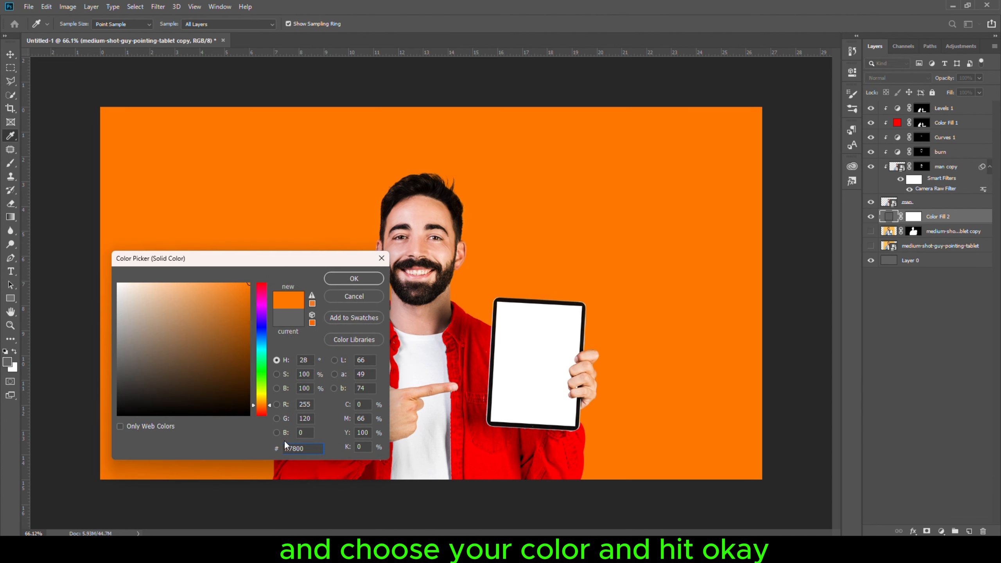
click(353, 279)
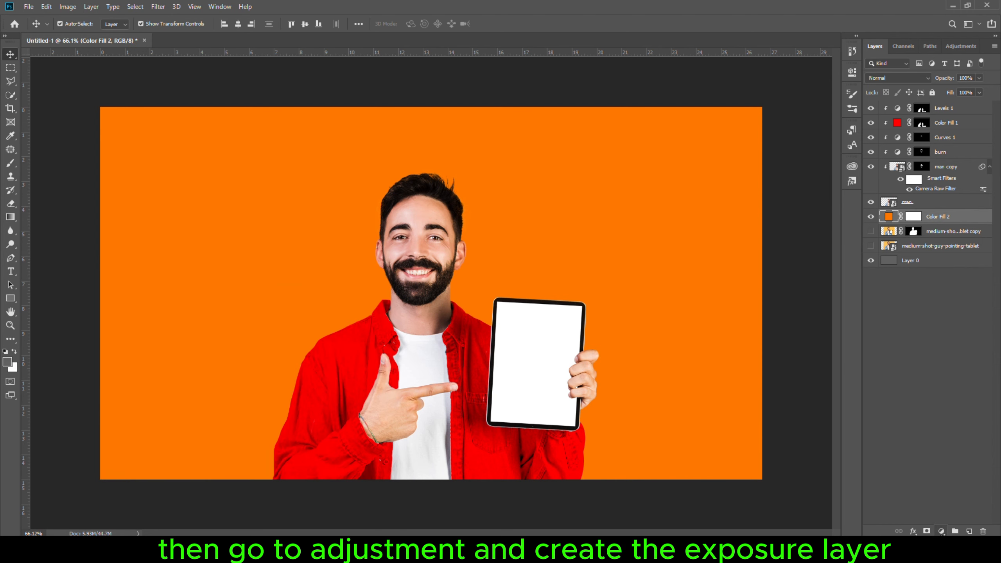
- Add an Exposure adjustment layer clipped to the orange fill and raise its exposure
click(941, 531)
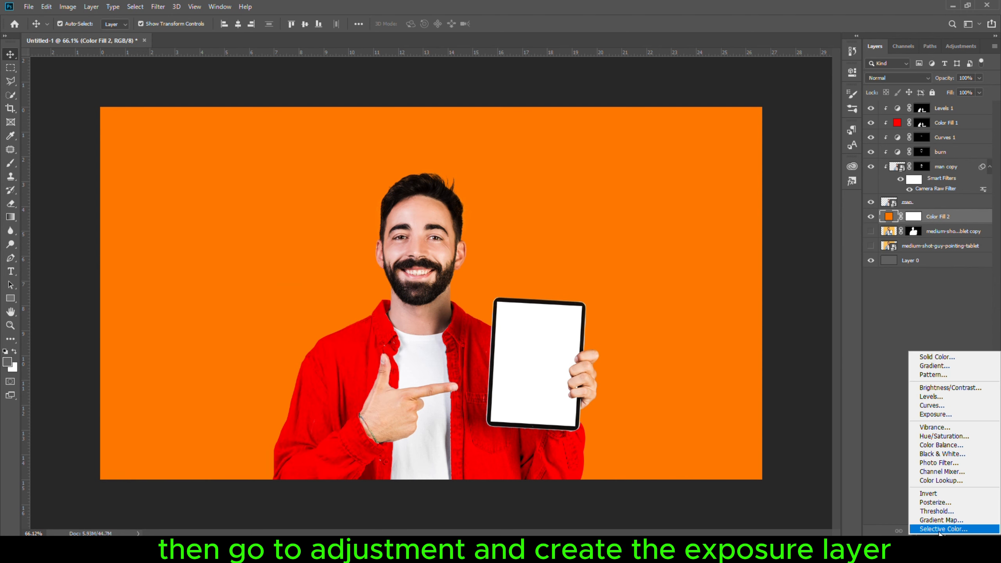
click(933, 415)
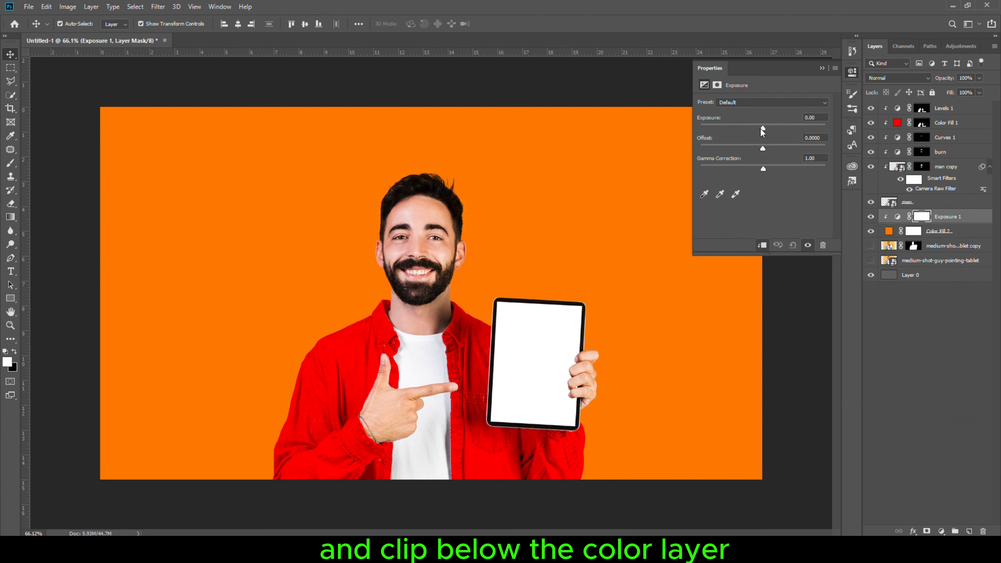
drag(763, 129, 801, 129)
click(853, 72)
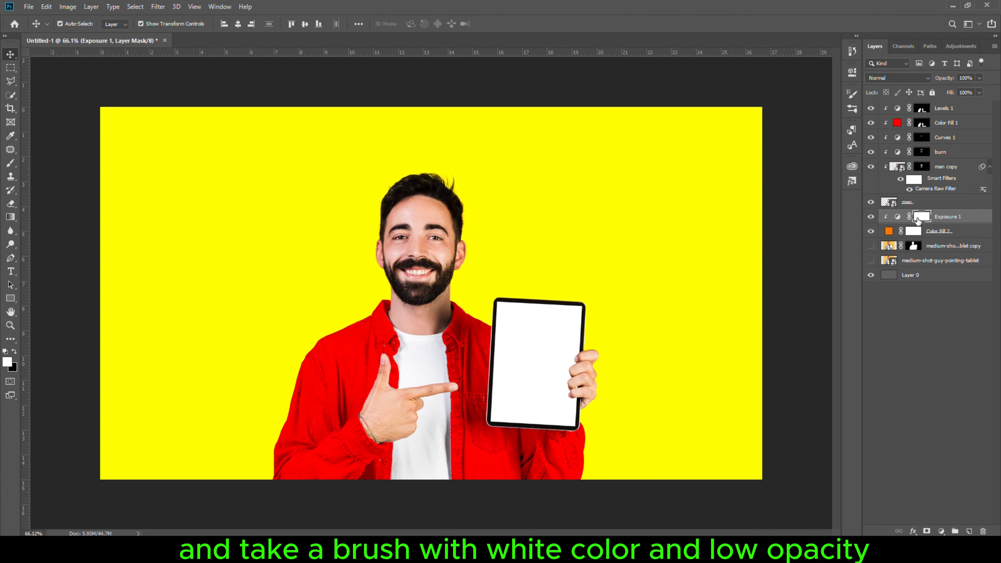
- Invert the Exposure mask to black and paint white with a large soft brush at varying opacity around the subject for a radial glow
key(ctrl+i)
key(b)
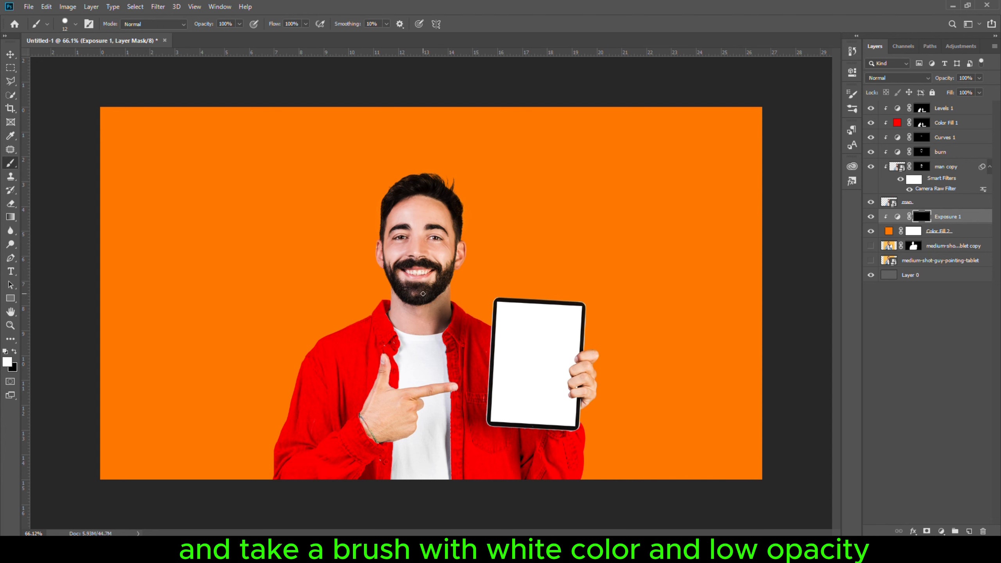
drag(301, 293, 395, 8)
drag(203, 27, 185, 28)
drag(343, 282, 474, 253)
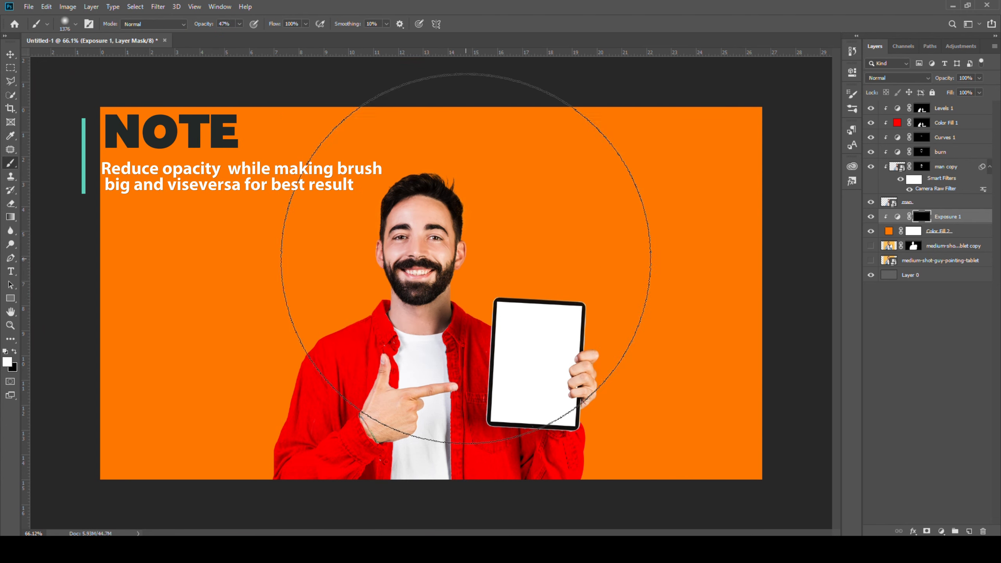
click(424, 302)
drag(413, 325, 504, 311)
click(451, 305)
drag(205, 28, 210, 29)
drag(401, 272, 359, 277)
click(399, 303)
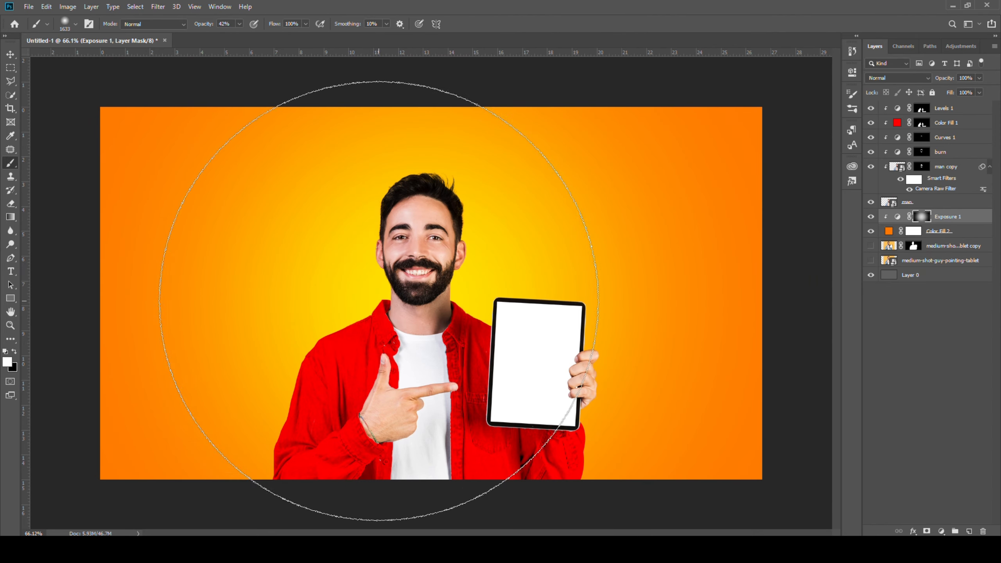
drag(204, 26, 217, 28)
drag(434, 289, 313, 306)
click(380, 257)
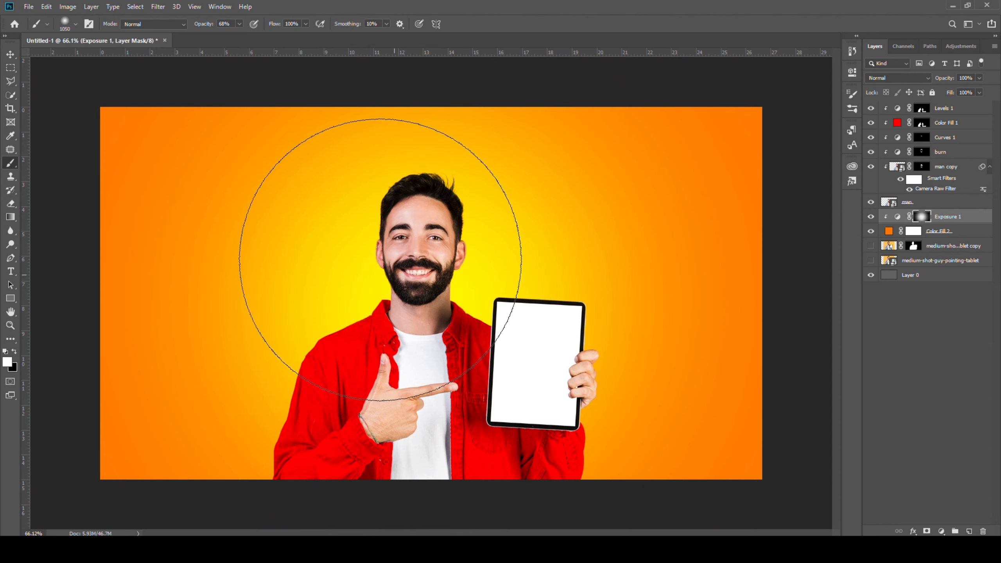
drag(199, 28, 213, 29)
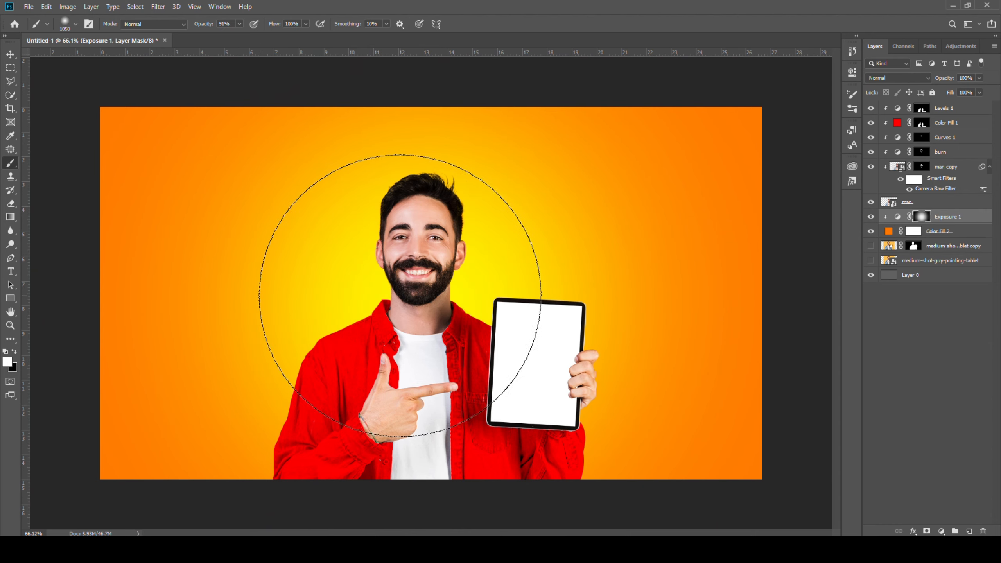
drag(347, 280, 315, 281)
mouse_move(424, 304)
mouse_down()
mouse_move(380, 279)
mouse_move(420, 311)
mouse_up()
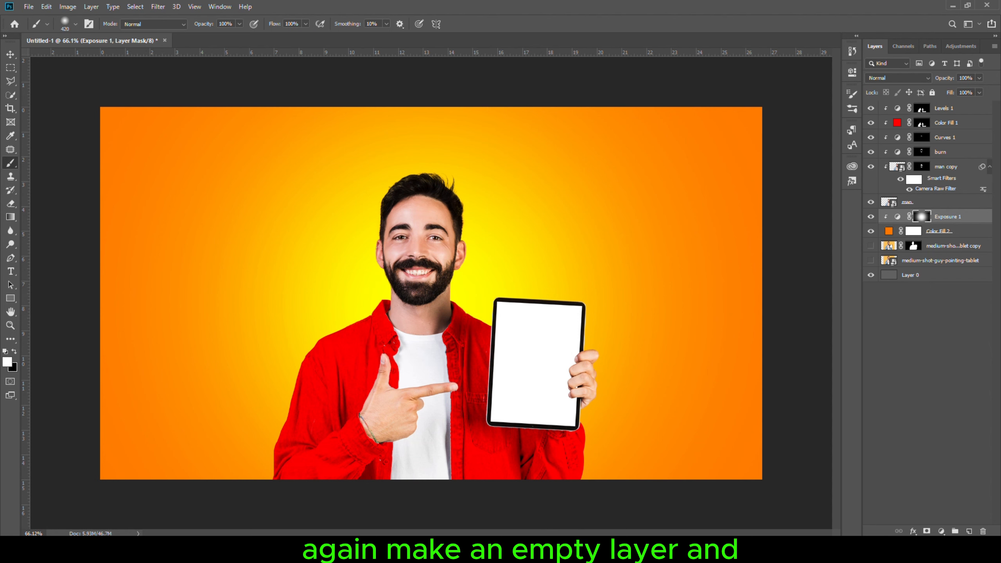
- Create a new empty layer and set its blend mode to Linear Dodge (Add)
click(969, 531)
click(896, 78)
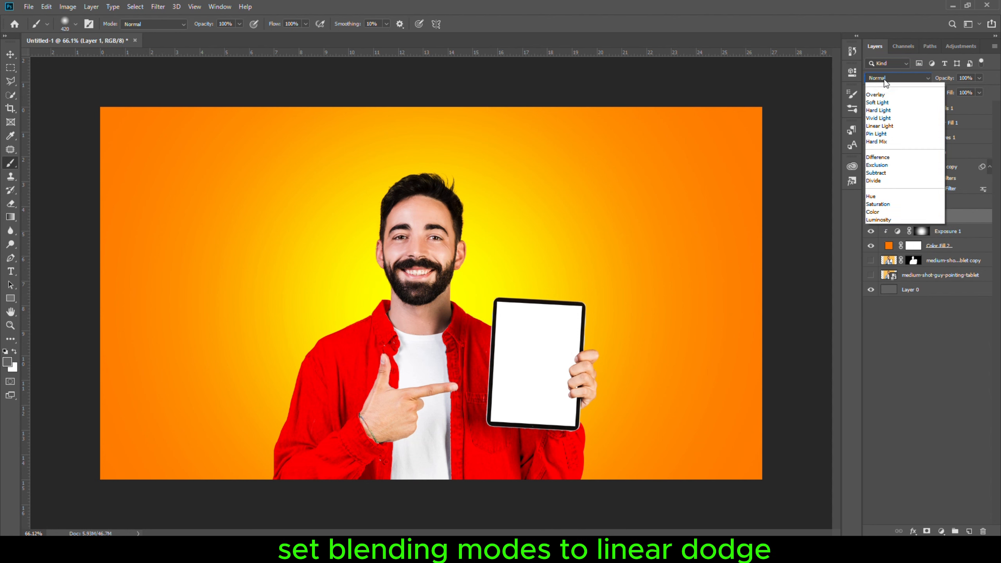
click(887, 181)
- Paint a white soft dab of about 420 px behind the man's head on the new layer
click(7, 362)
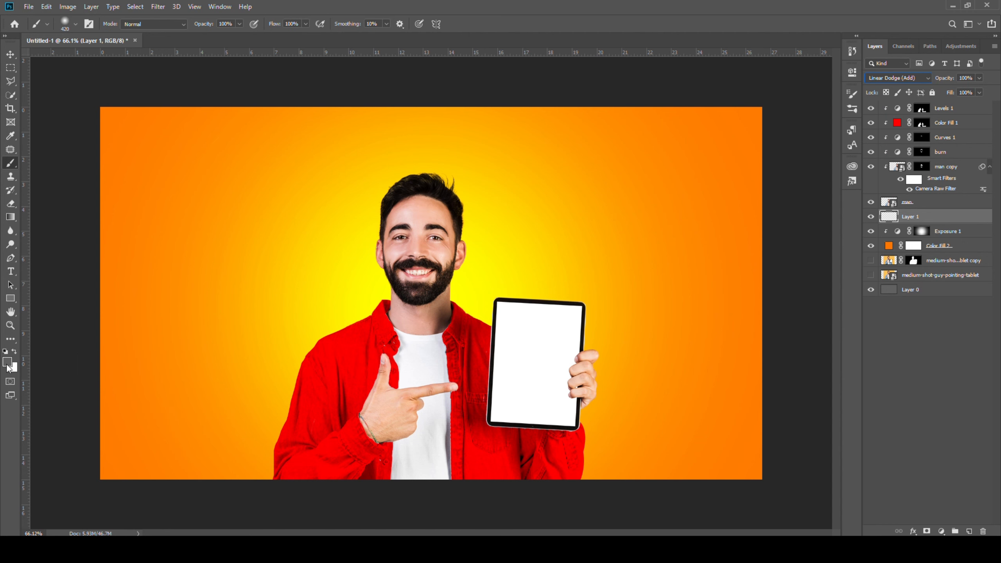
text(ffffff)
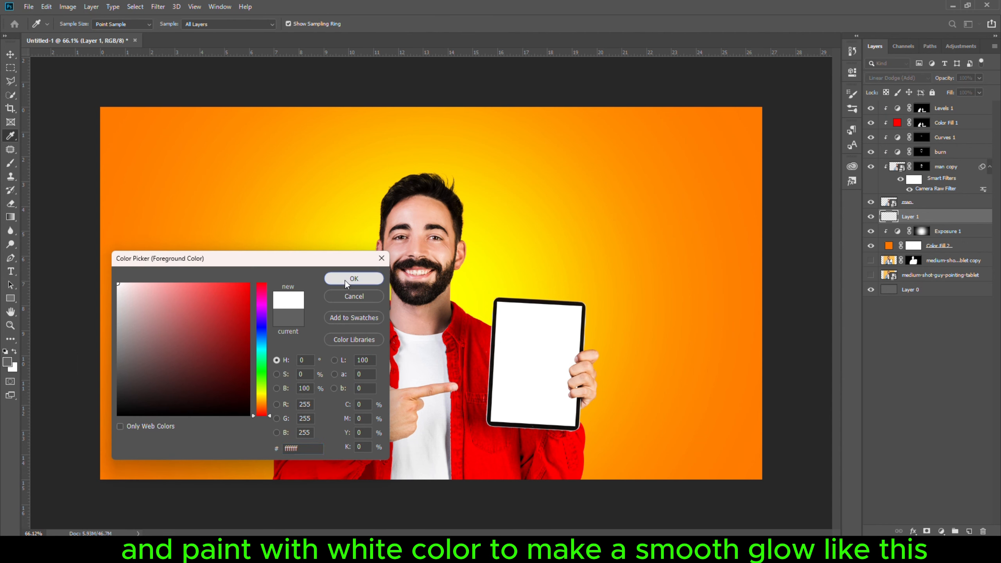
click(354, 278)
key(b)
right_click(424, 325)
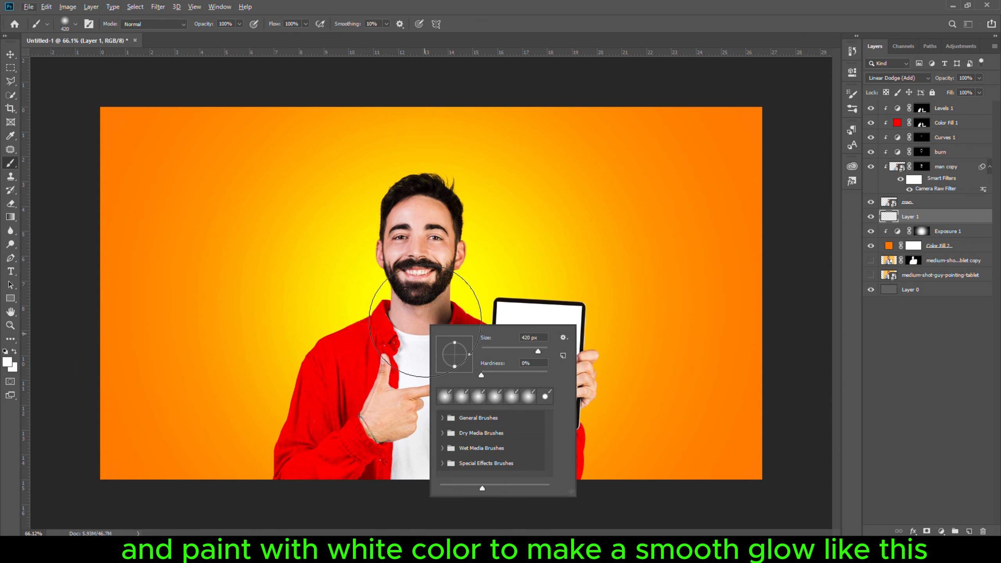
click(425, 320)
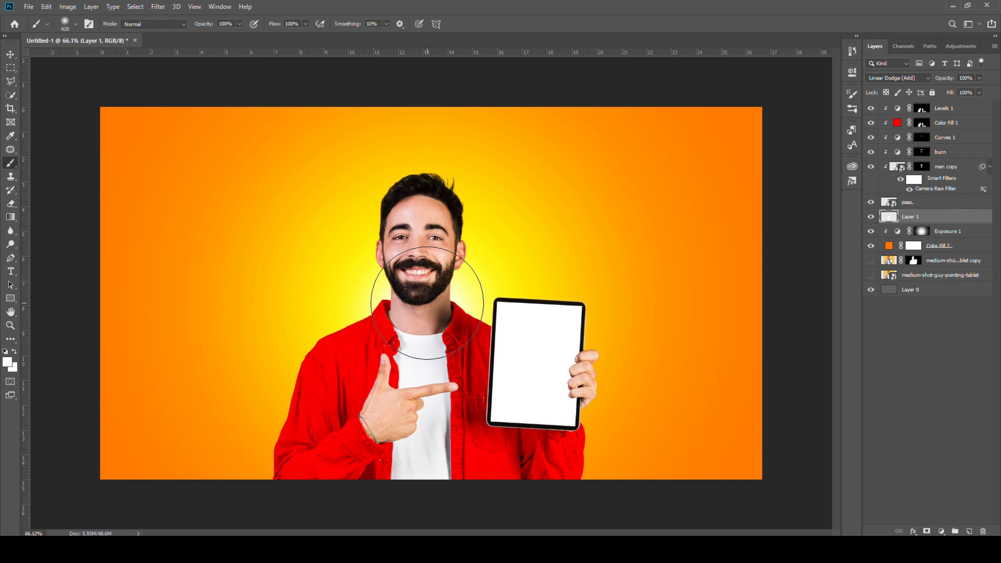
- Switch to File Explorer, drag the spiderman poster into the document, and place its layer below Layer 1
click(11, 55)
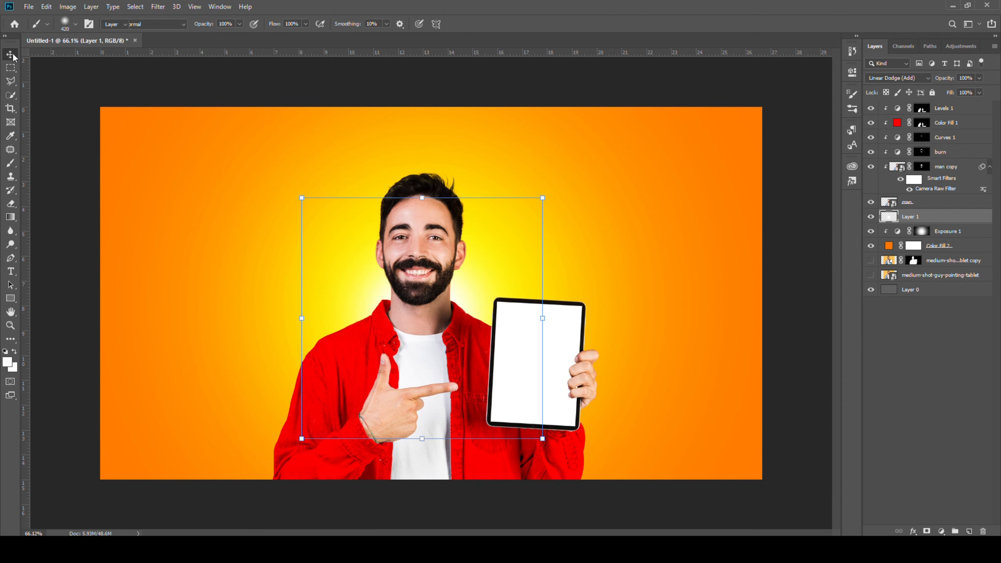
click(63, 93)
key(alt+Tab)
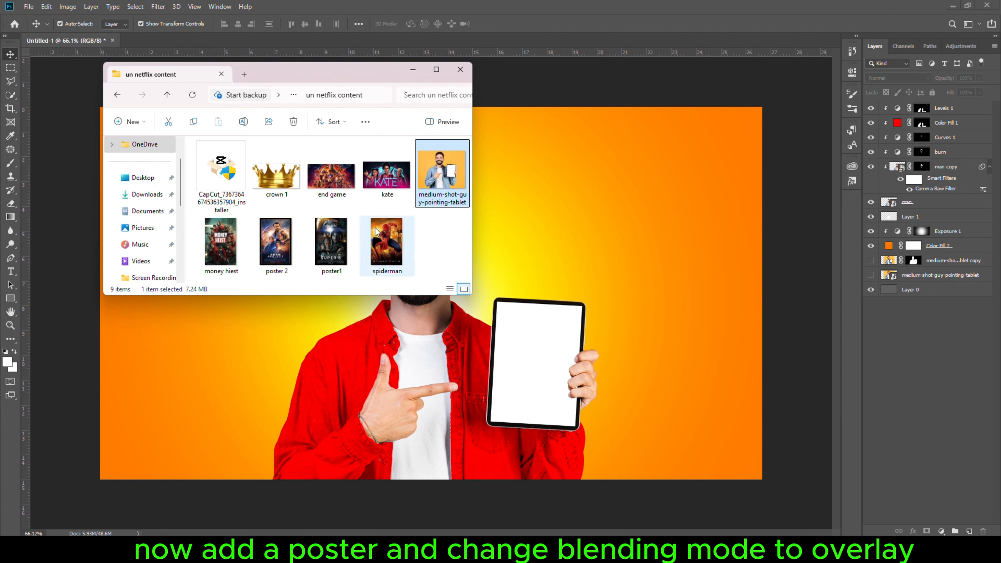
drag(373, 245, 575, 275)
drag(923, 109, 927, 238)
- Transform the poster to about 112% and position it at the lower right behind the tablet hand
key(ctrl+t)
drag(458, 291, 645, 397)
drag(647, 352, 655, 340)
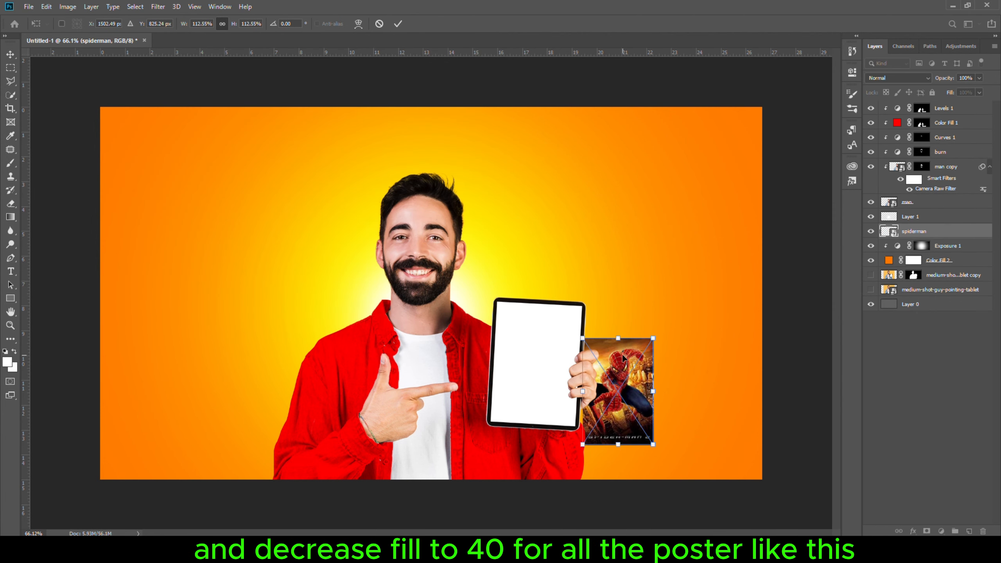
drag(578, 334, 591, 411)
click(398, 24)
- Set the poster layer's blend mode to Overlay and lower its fill to 47%
click(898, 77)
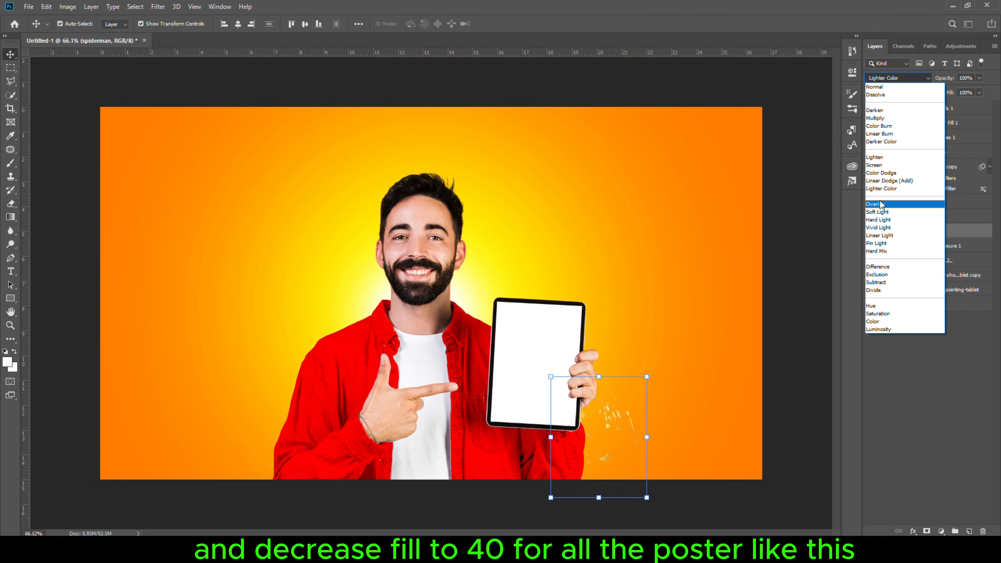
click(887, 206)
drag(947, 97, 925, 105)
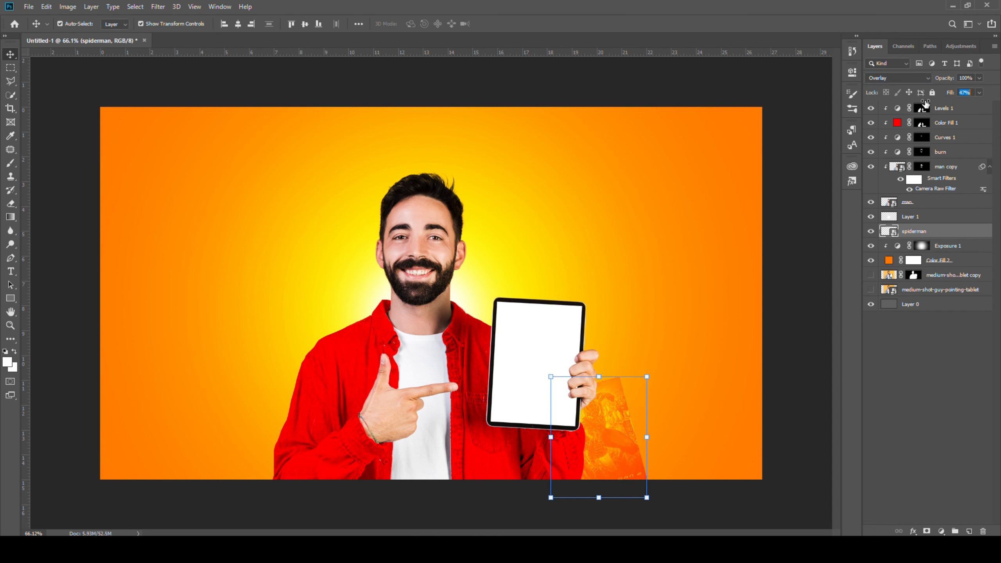
- Duplicate the spiderman poster to the lower left corner, and place the end game poster at the lower right in Overlay mode
drag(618, 424, 137, 426)
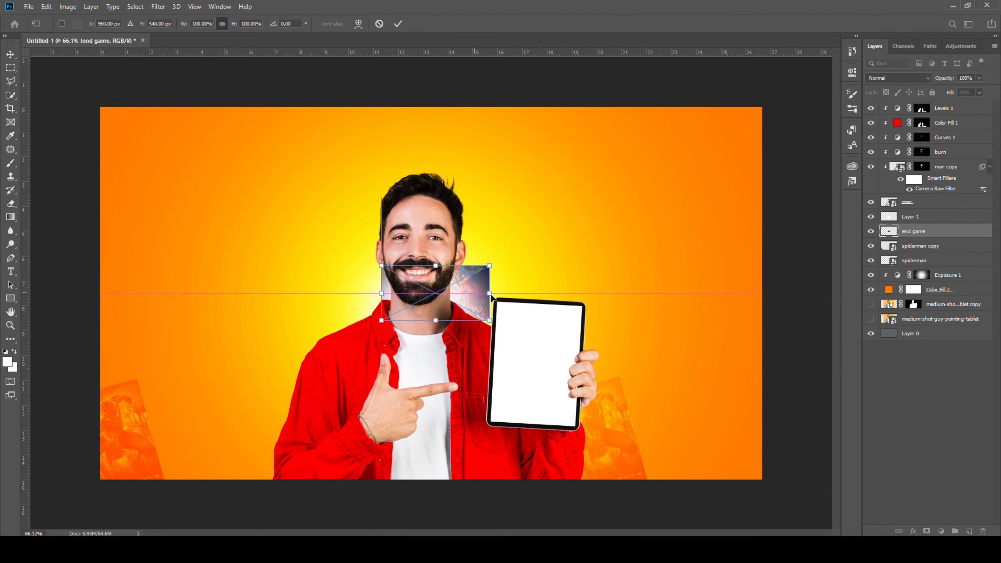
drag(468, 280, 742, 424)
drag(794, 389, 794, 349)
click(399, 24)
drag(912, 231, 913, 266)
click(898, 78)
click(876, 204)
drag(672, 392, 744, 383)
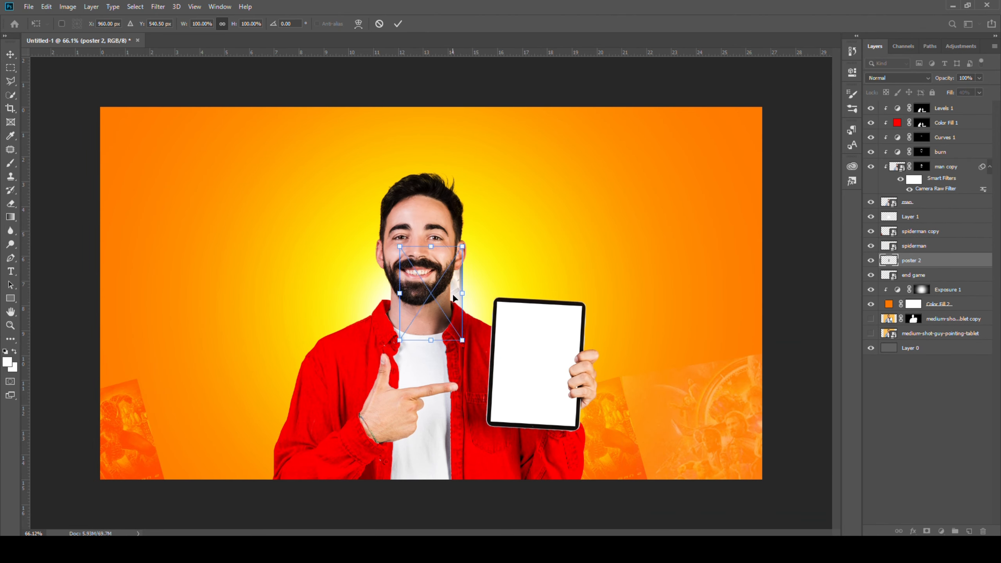
- Move and scale poster 2 into the lower left background, set it to Overlay and lower its fill
drag(432, 294, 222, 396)
drag(290, 357, 276, 327)
drag(203, 383, 201, 398)
click(398, 23)
click(898, 78)
click(875, 204)
drag(951, 93, 926, 94)
drag(119, 501, 113, 489)
- Position the kate poster, move its layer down, and mask its edges with a black brush at 33% opacity
mouse_move(479, 319)
mouse_down()
mouse_move(340, 348)
mouse_move(678, 493)
mouse_up()
drag(910, 261, 912, 282)
click(927, 531)
key(b)
drag(207, 25, 190, 28)
key(x)
mouse_move(244, 239)
mouse_down()
mouse_move(197, 374)
mouse_move(209, 438)
mouse_up()
drag(580, 272, 654, 445)
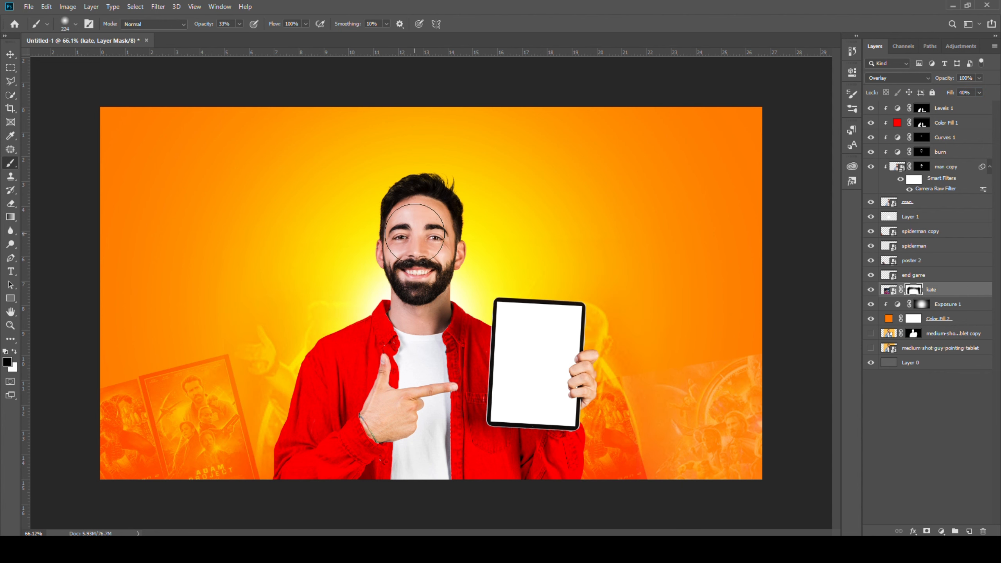
- Place the money heist poster at the upper right in Overlay mode and add a layer mask to it
key(v)
drag(453, 294, 701, 323)
drag(745, 276, 647, 288)
drag(742, 285, 756, 259)
click(897, 78)
click(875, 204)
click(398, 24)
click(927, 531)
key(b)
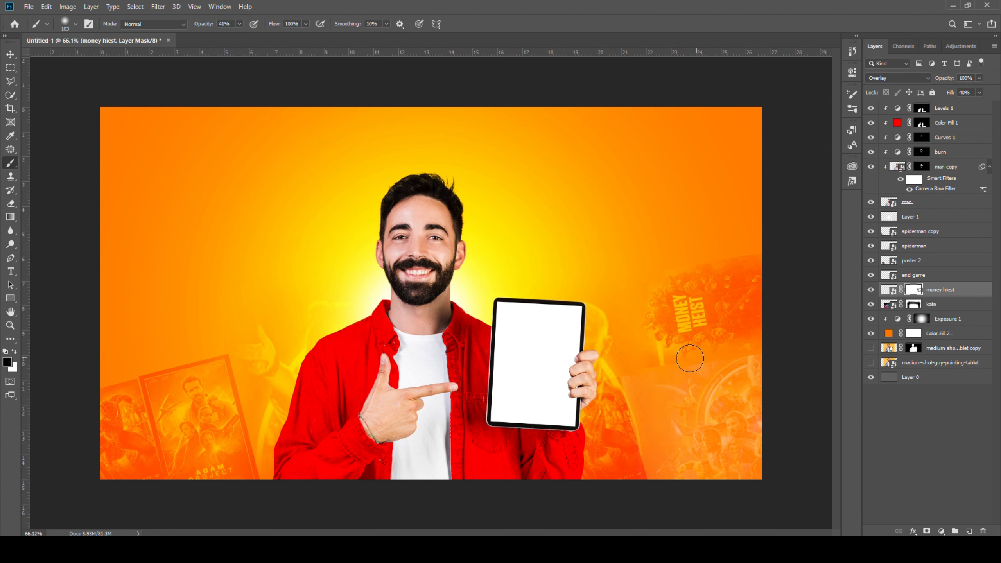
- Place poster1 at the upper left in Overlay mode, add a layer mask, and brush out its lower edge
drag(432, 294, 169, 299)
drag(213, 350, 209, 248)
click(898, 78)
click(875, 205)
click(398, 24)
click(927, 531)
key(b)
drag(167, 409, 233, 363)
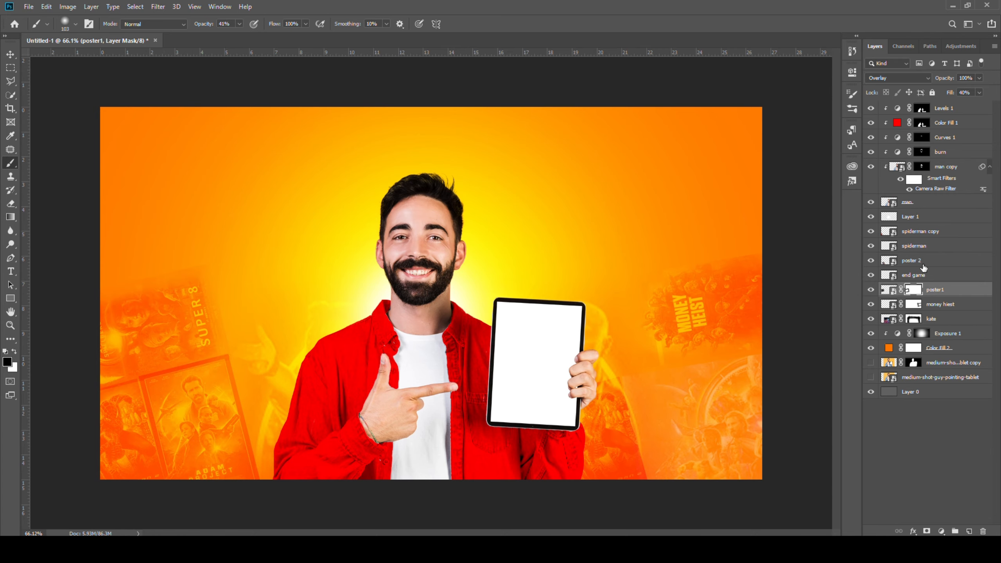
- Add a layer mask to poster 2 and brush away its hard edges in the background
click(923, 263)
click(926, 531)
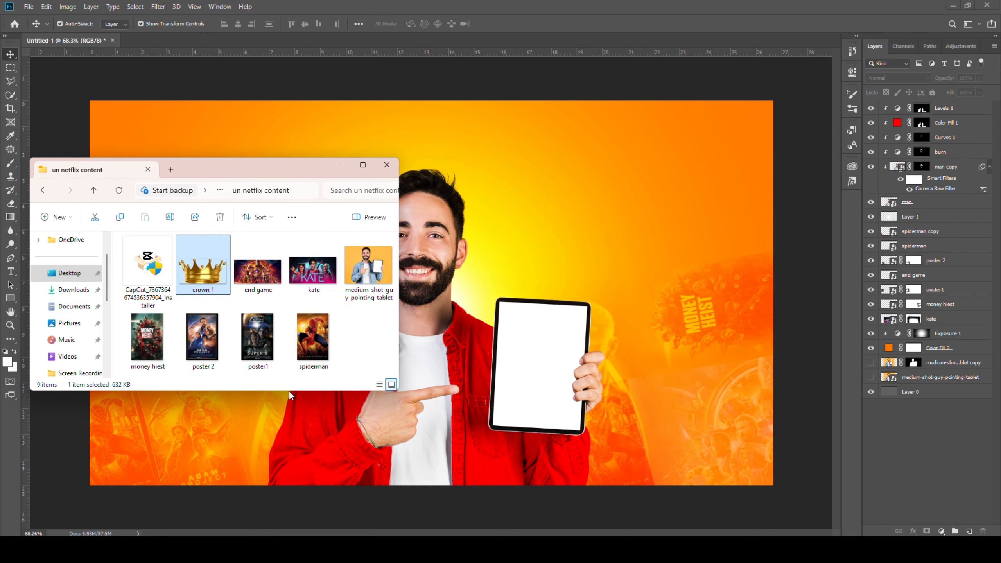
drag(202, 268, 490, 218)
drag(645, 293, 526, 294)
drag(414, 292, 443, 229)
- Resize and position the crown so it sits on top of the man's head
scroll(418, 237, up, 3)
key(ctrl+t)
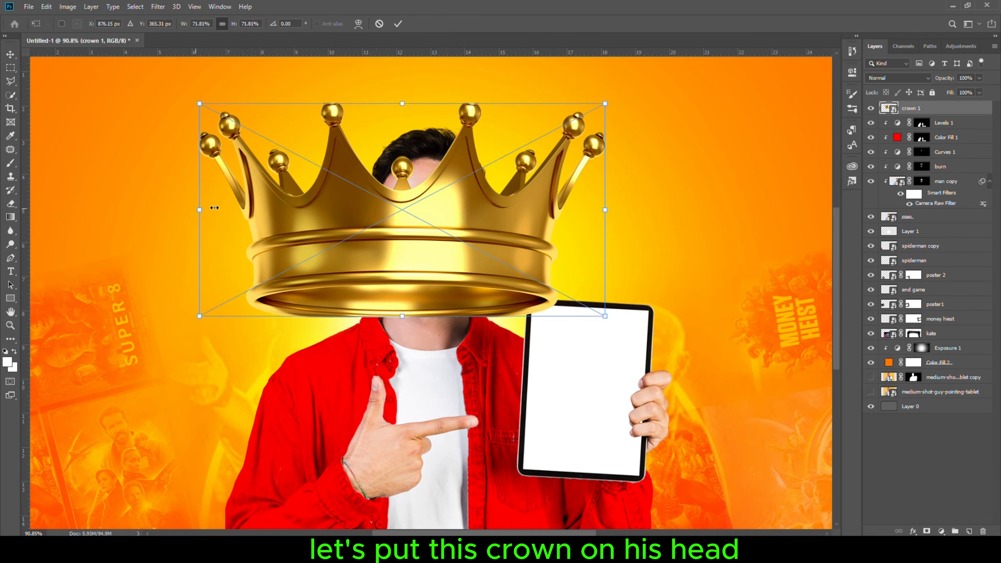
drag(200, 208, 395, 209)
scroll(442, 157, up, 7)
drag(589, 244, 483, 243)
drag(374, 289, 375, 279)
key(Return)
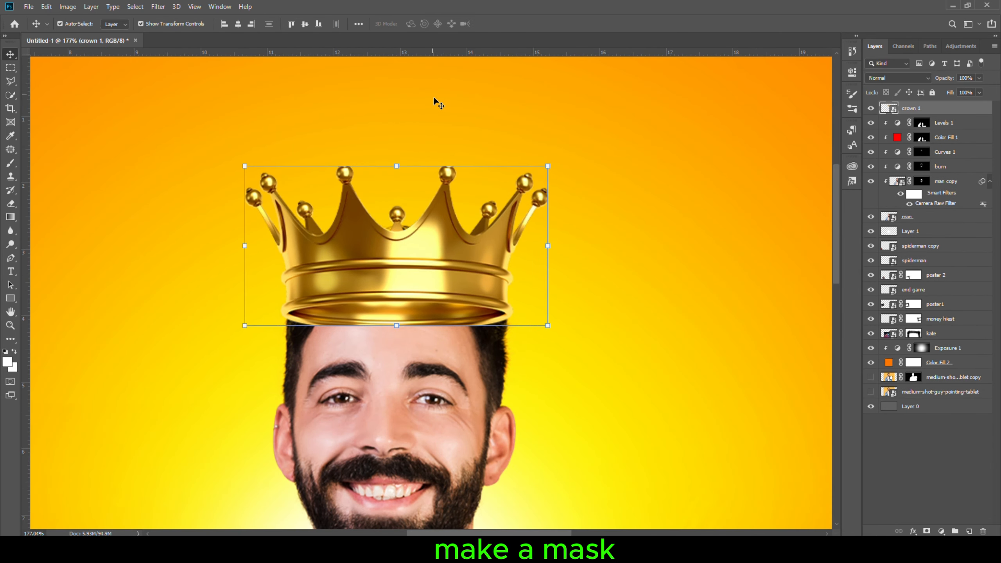
- Add a mask to the crown and paint with a hard black brush to hide its back behind the man's head
click(927, 531)
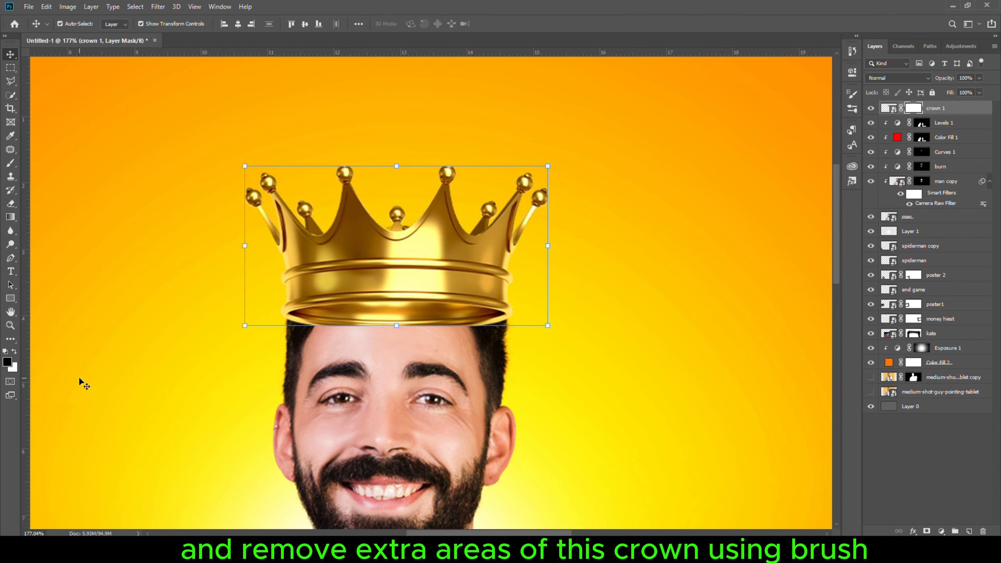
key(b)
click(209, 25)
scroll(374, 362, up, 4)
drag(382, 350, 342, 357)
drag(378, 322, 378, 361)
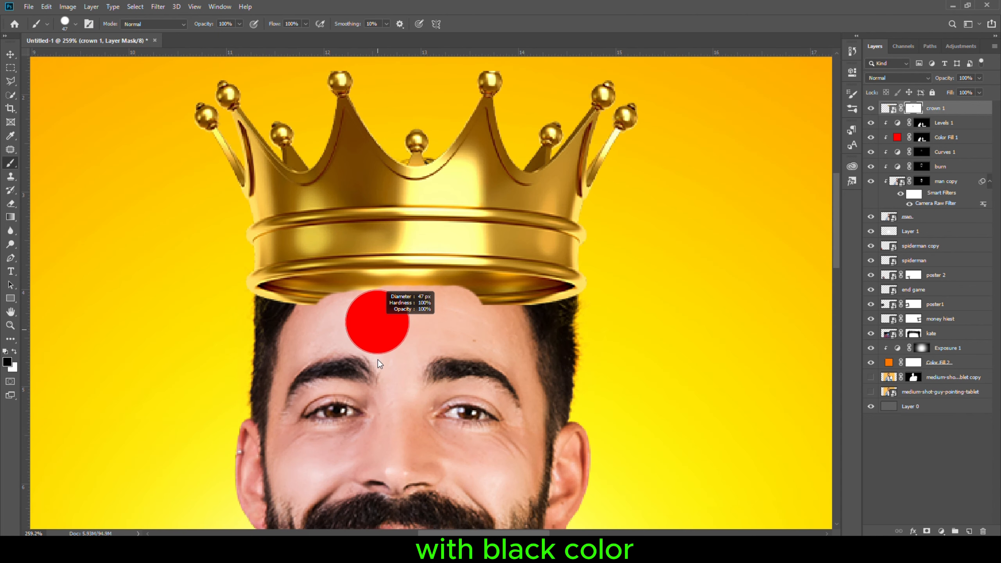
mouse_move(318, 318)
mouse_down()
mouse_move(445, 308)
mouse_move(549, 315)
mouse_up()
drag(272, 315, 502, 300)
scroll(384, 332, up, 5)
drag(374, 332, 359, 332)
drag(228, 280, 361, 267)
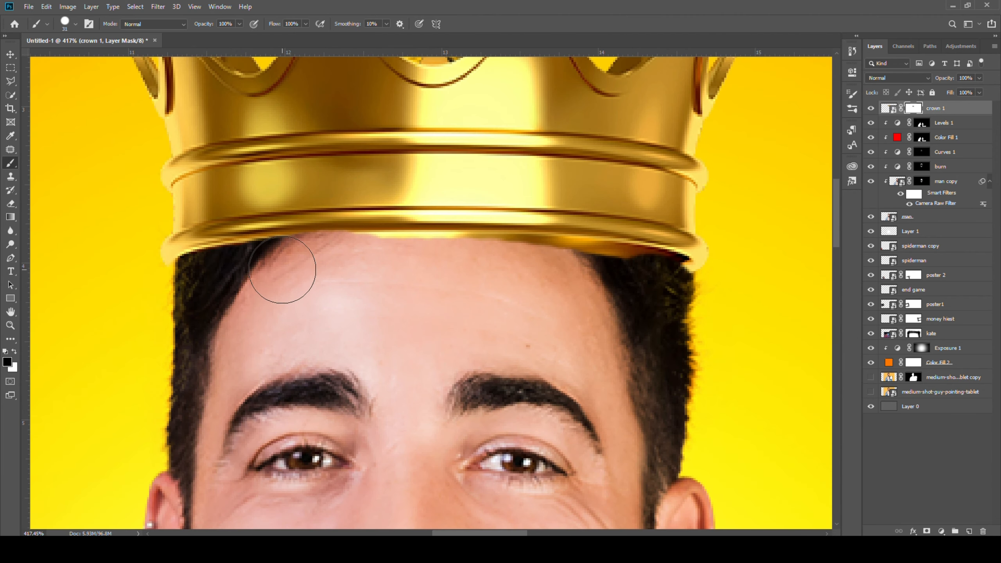
mouse_move(284, 269)
mouse_down()
mouse_move(518, 264)
mouse_move(638, 282)
mouse_move(692, 264)
mouse_up()
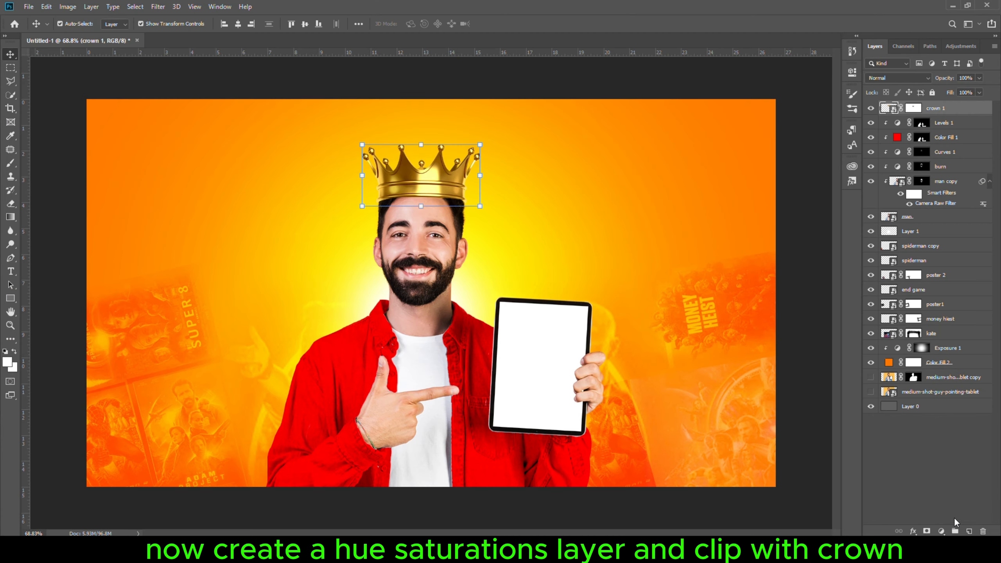
- Add a Hue/Saturation layer clipped to the crown, enable Colorize, and raise saturation to turn the crown red
click(941, 531)
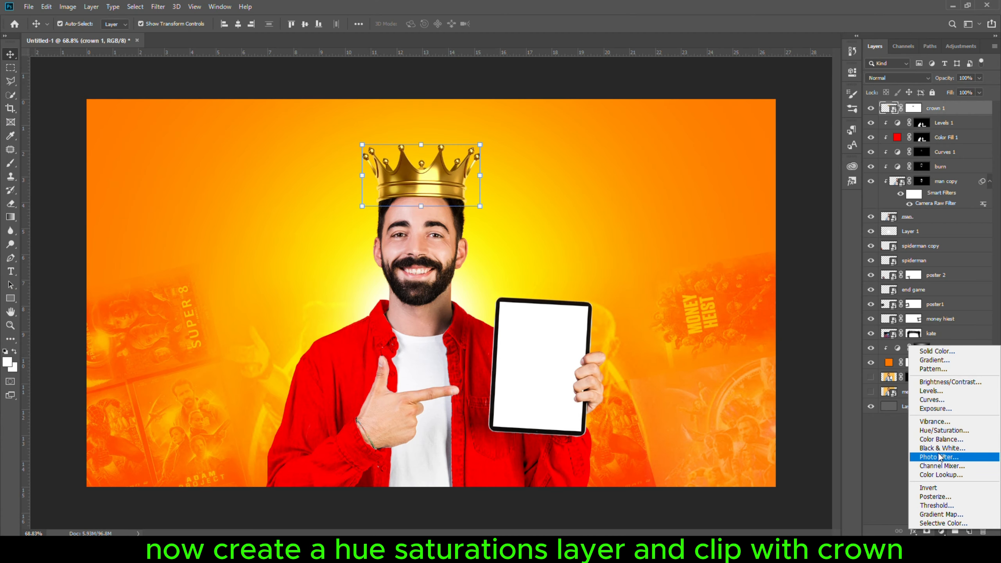
click(936, 432)
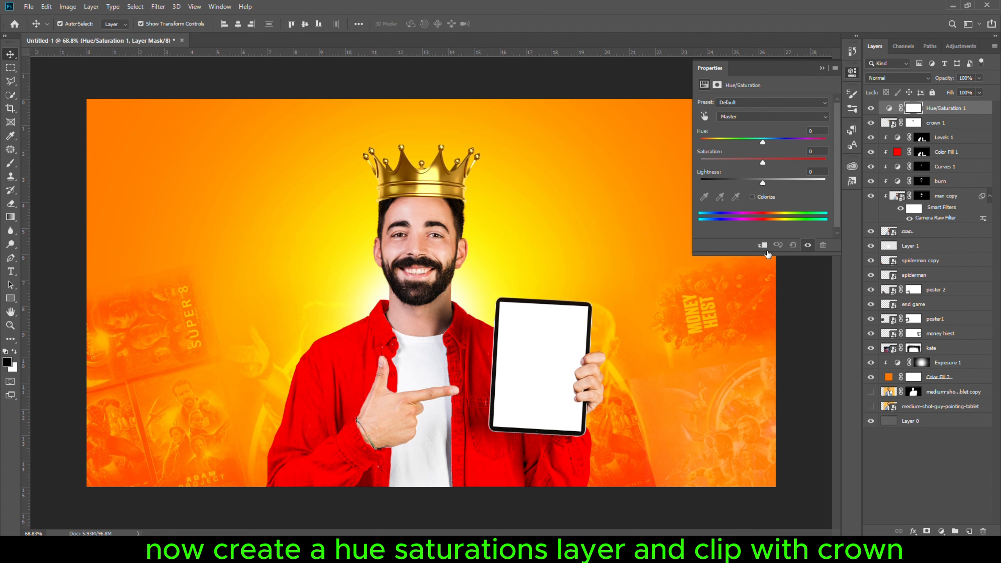
click(764, 248)
click(752, 197)
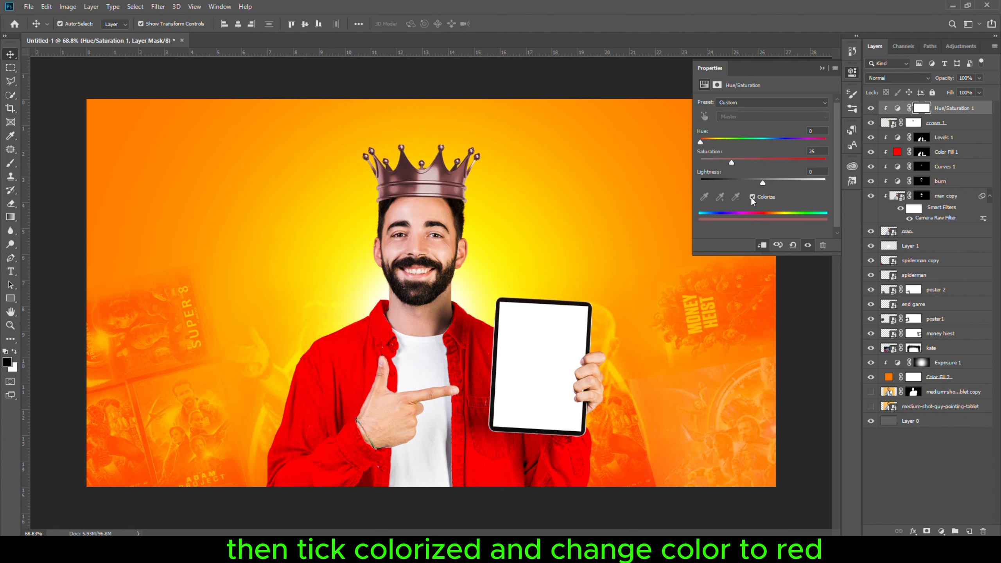
drag(732, 162, 849, 168)
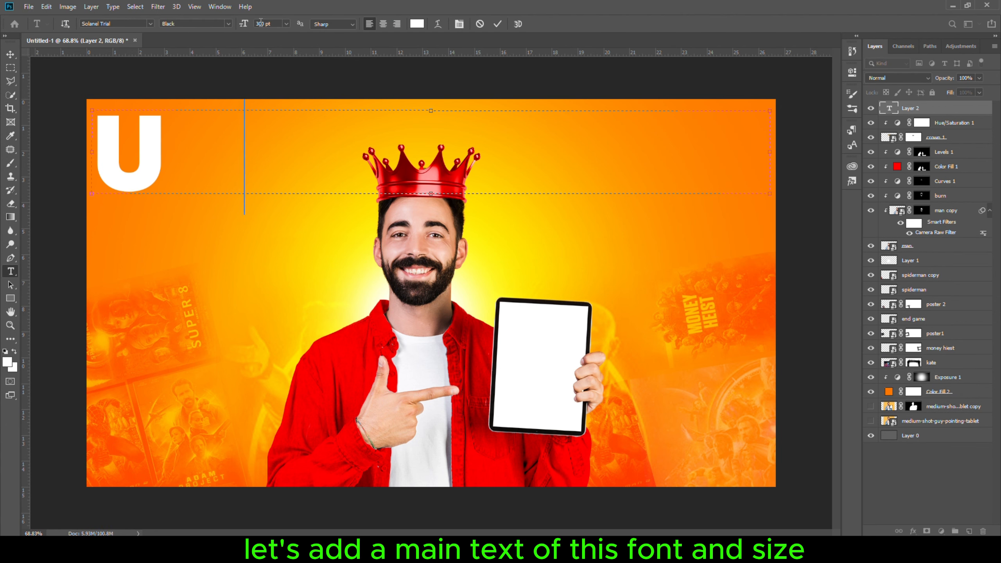
- Type the white headline UNLIMITED in Solanel Trial Black across the top and move its layer below the man's layer
text(NLIMITED)
key(Home)
key(shift+Right)
key(shift+Right)
key(shift+Right)
key(shift+Right)
key(shift+Right)
key(shift+Right)
key(shift+Right)
key(shift+Right)
key(shift+Right)
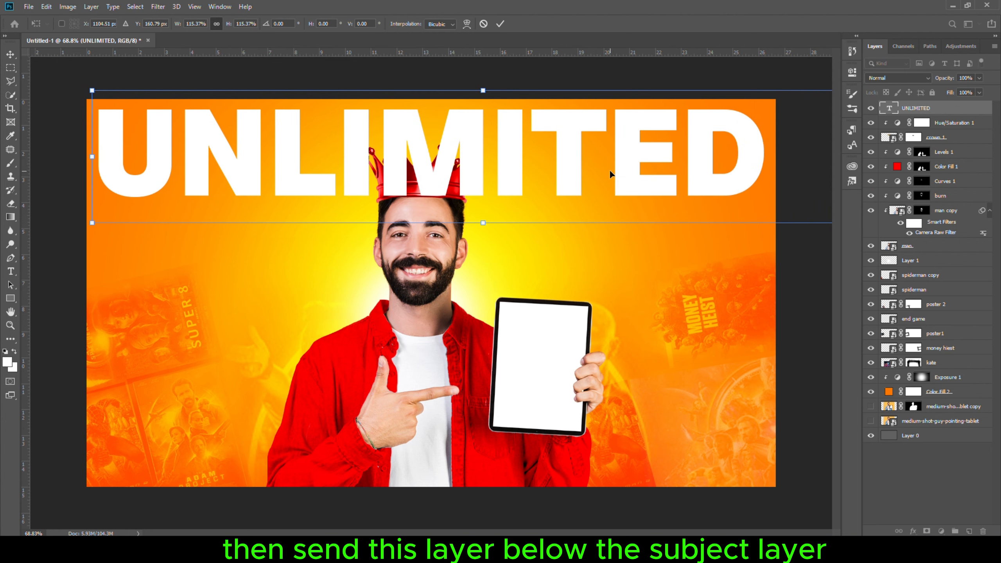
drag(610, 172, 579, 161)
drag(921, 110, 917, 255)
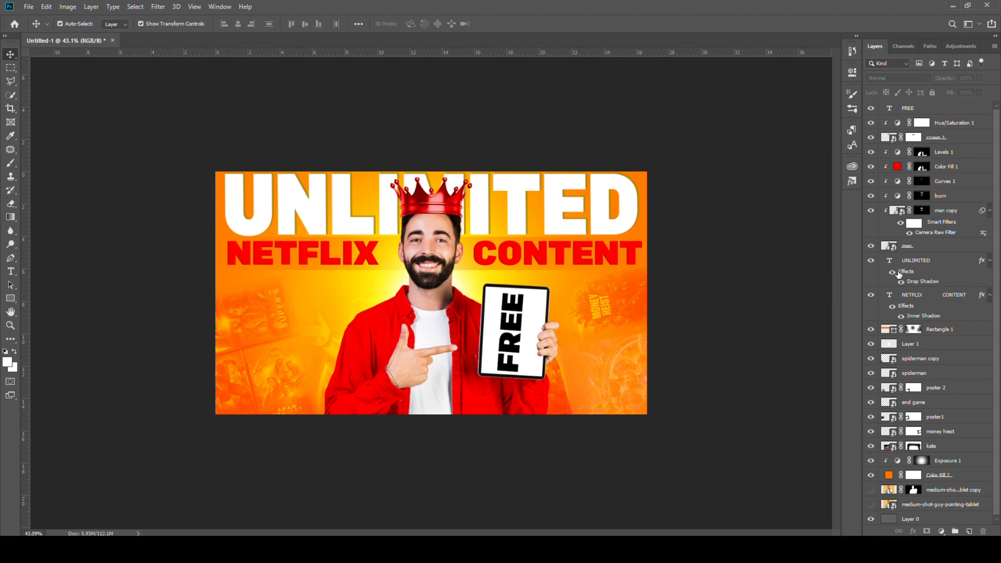
- Stamp all visible layers into a new merged layer at the top and convert it to a smart object
click(947, 114)
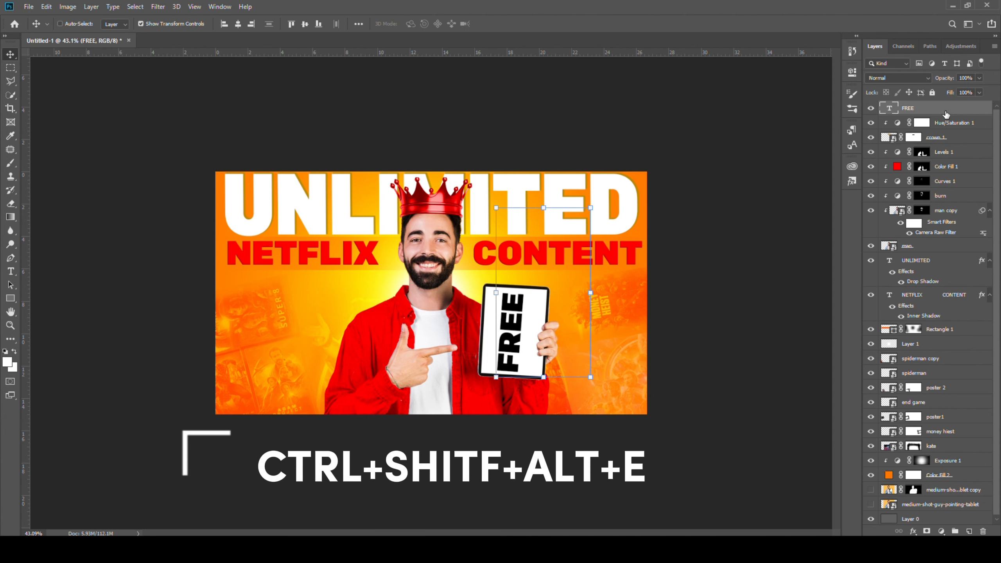
key(ctrl+shift+alt+e)
right_click(946, 115)
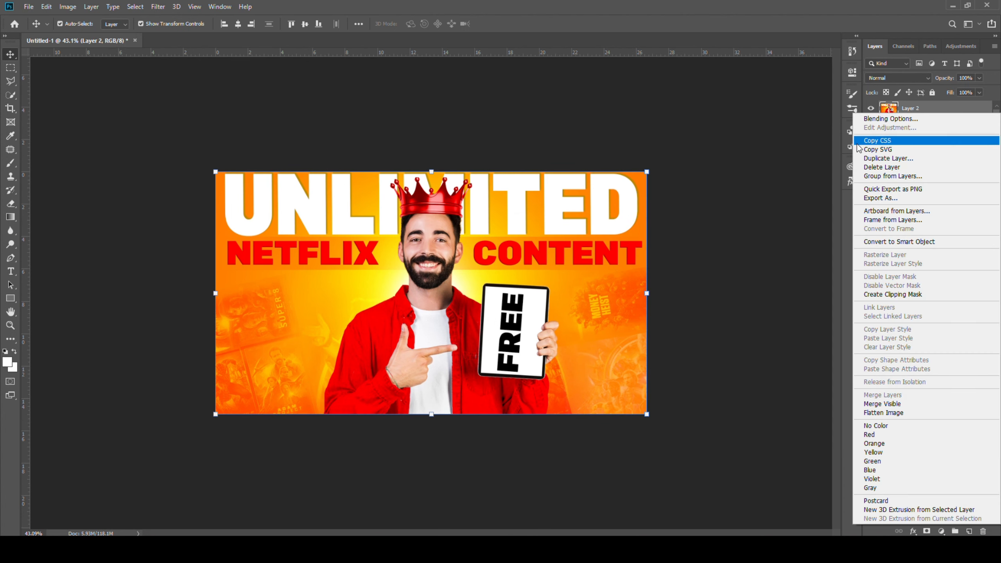
click(891, 244)
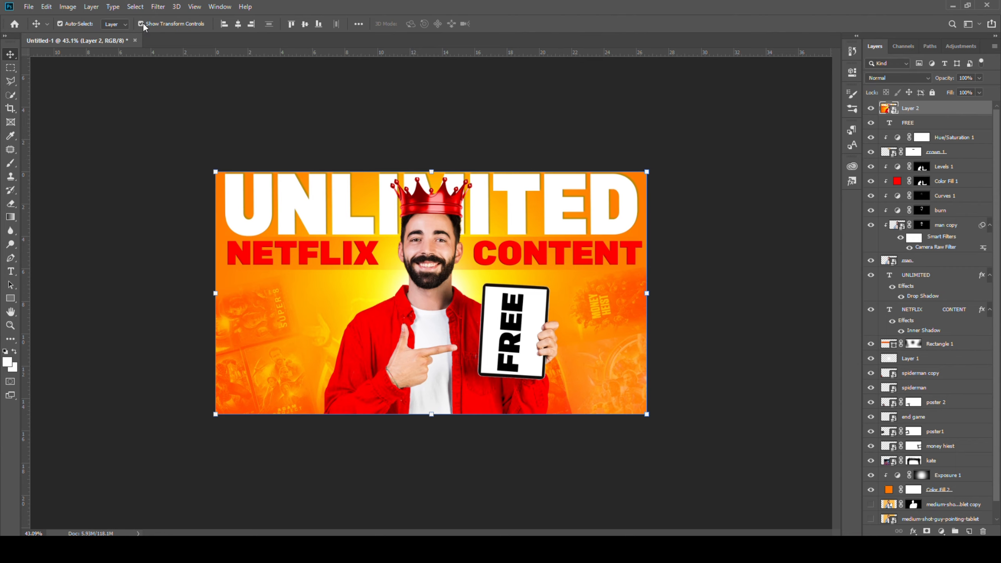
- Enhance the merged layer with Camera Raw Filter, raising whites and highlights and fine-tuning sliders in another panel
click(157, 7)
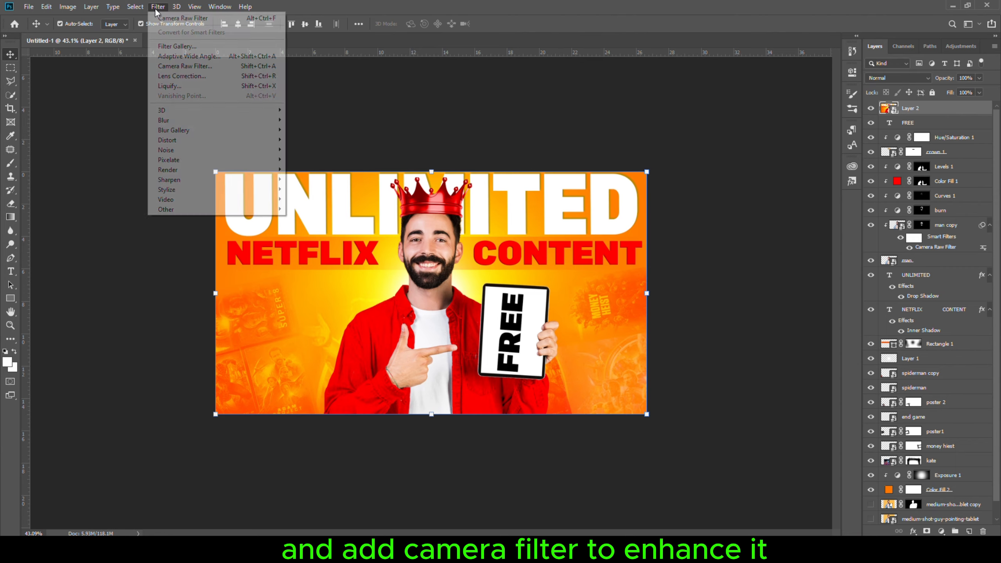
click(178, 67)
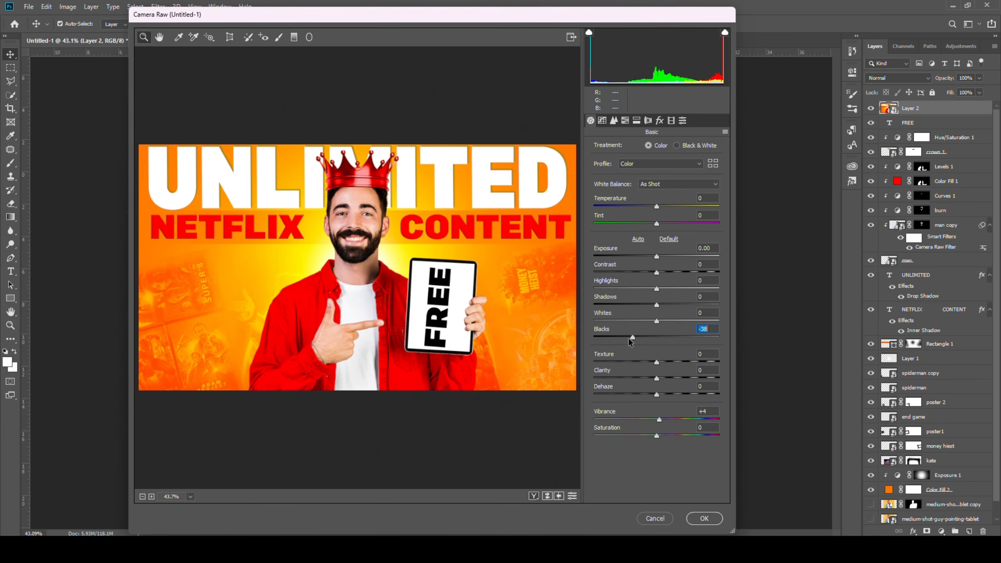
drag(653, 312, 663, 311)
drag(656, 288, 671, 288)
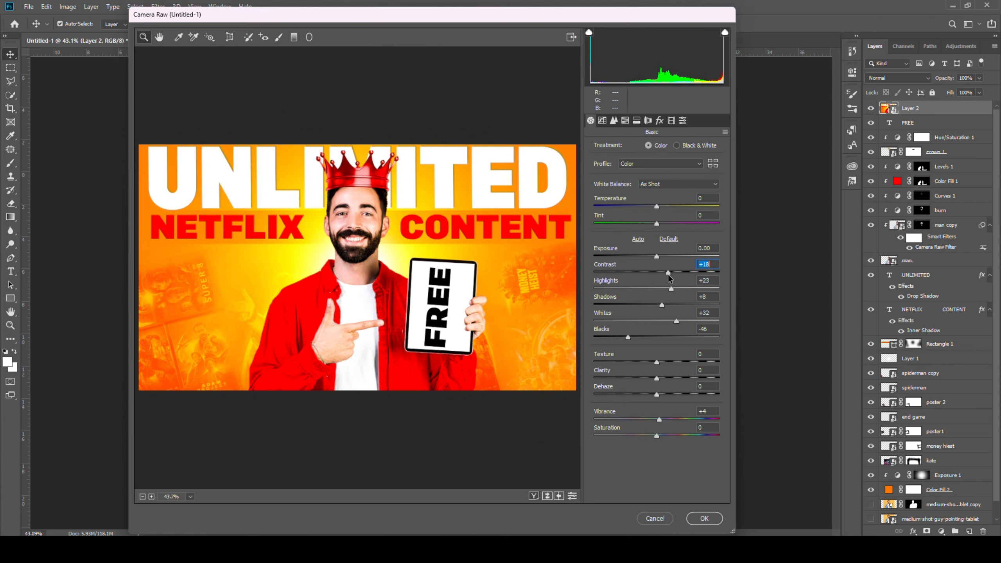
click(622, 122)
drag(657, 221, 659, 220)
mouse_move(657, 203)
mouse_down()
mouse_move(678, 204)
mouse_move(658, 204)
mouse_up()
click(703, 519)
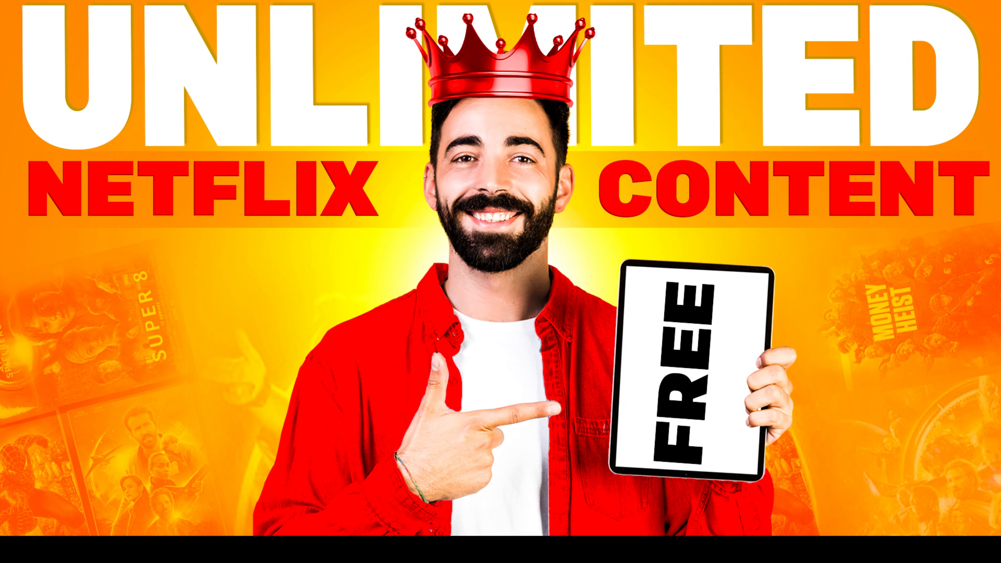